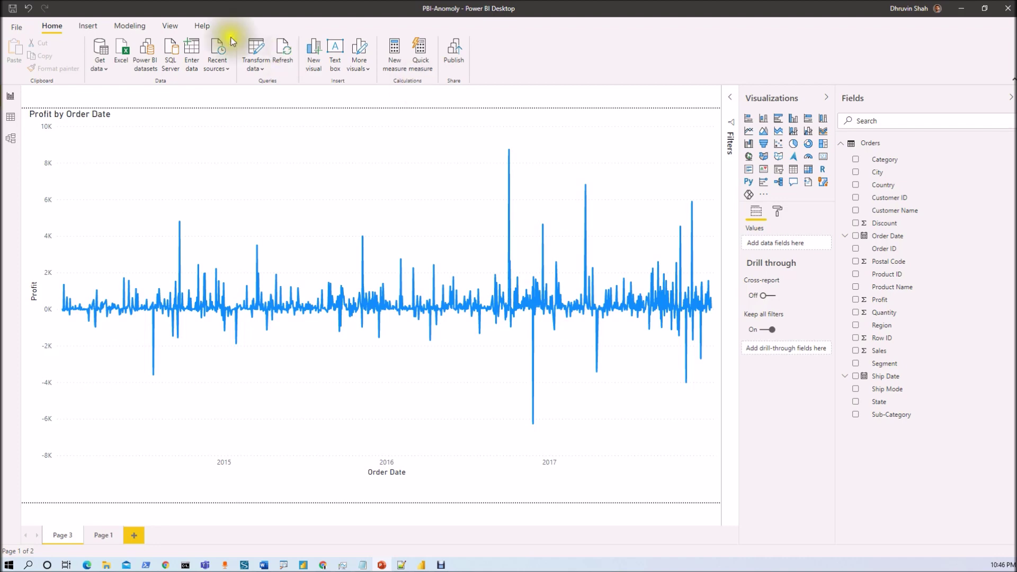
- Check in the global options that the Anomaly detection preview feature is enabled, and confirm the options
left_click(25, 31)
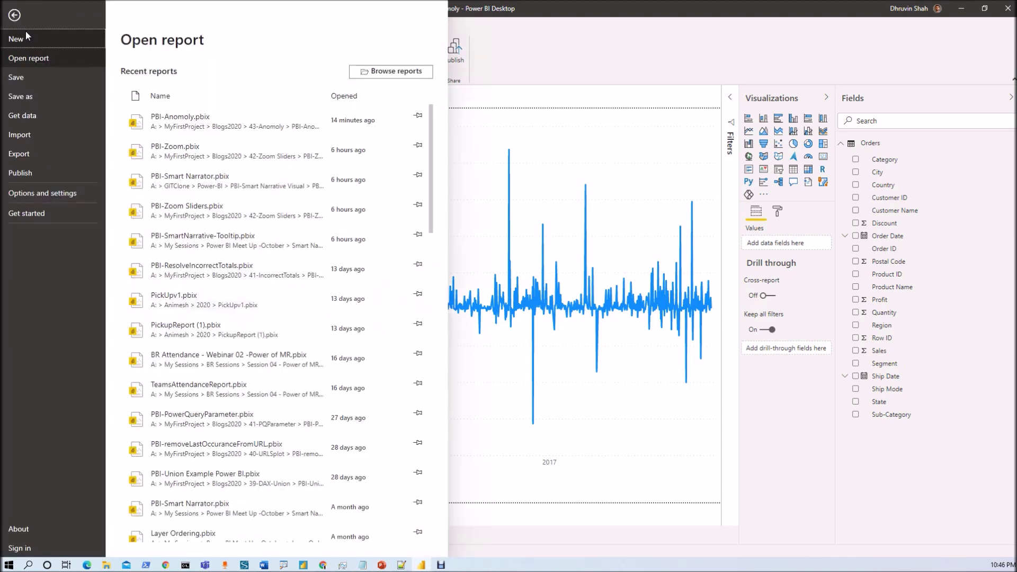
left_click(42, 192)
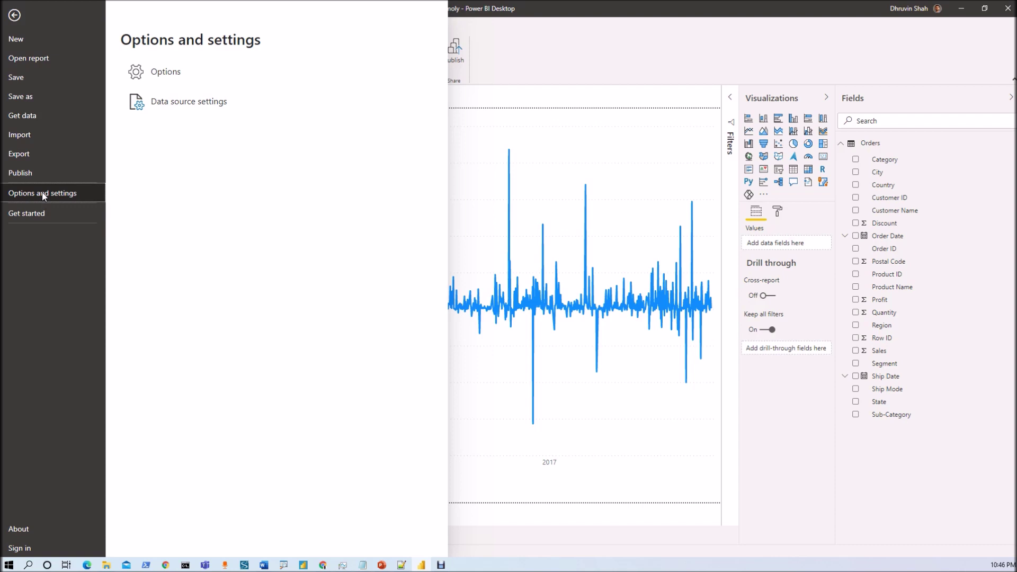
left_click(132, 76)
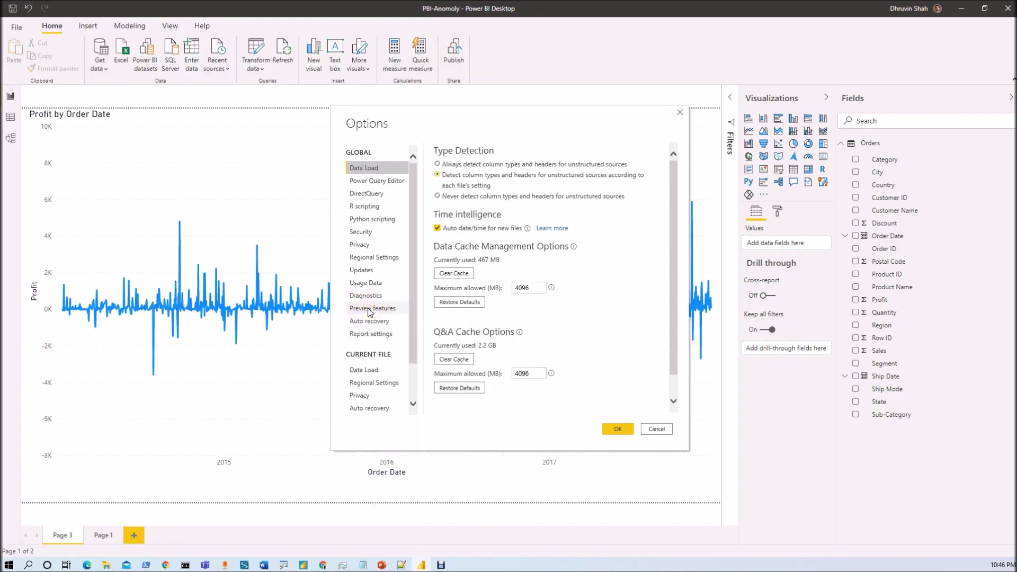
left_click(369, 311)
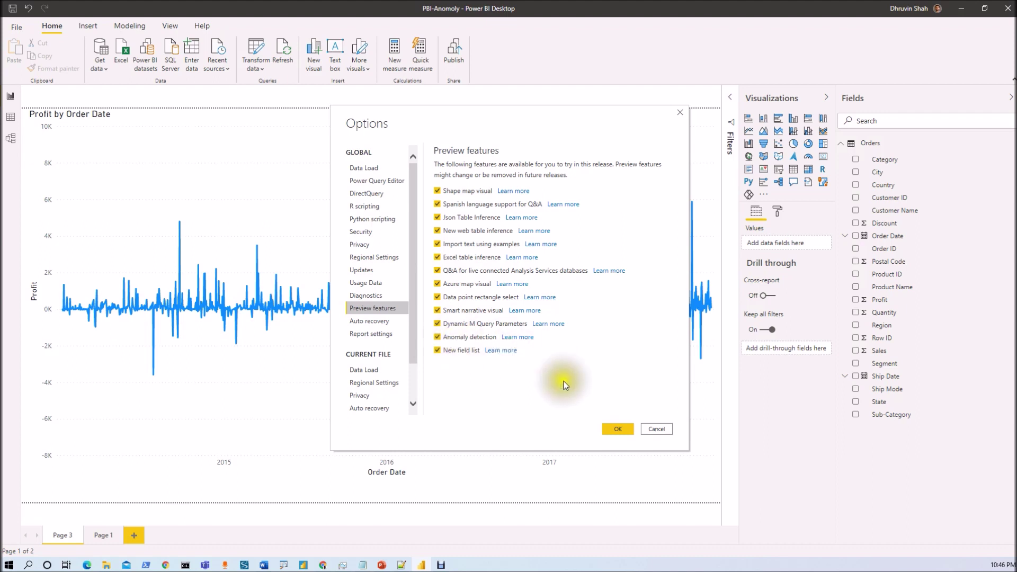
left_click(630, 429)
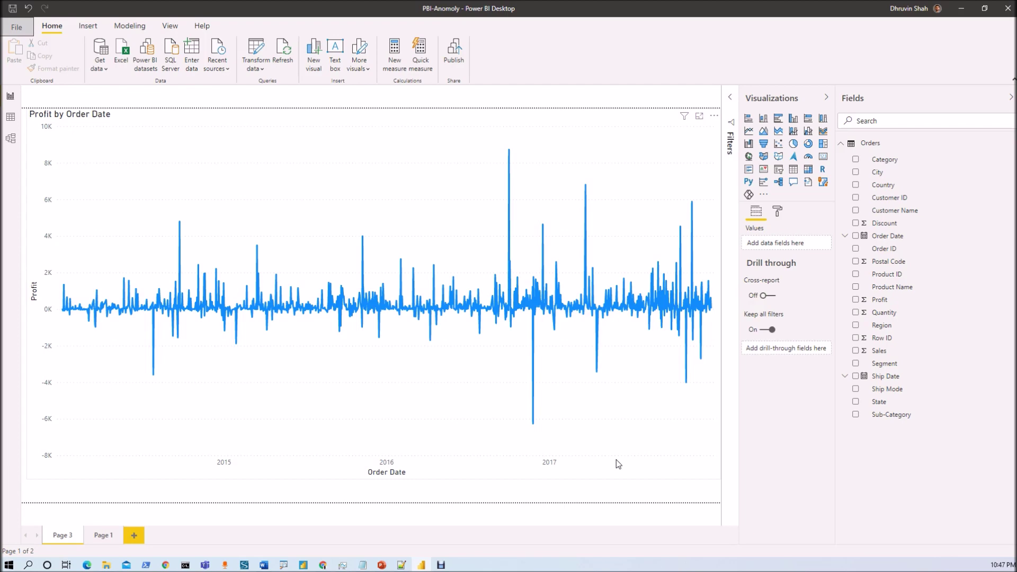
- On a new report page, insert a line chart with Order Date on the axis as plain dates instead of the date hierarchy
key("ctrl+m")
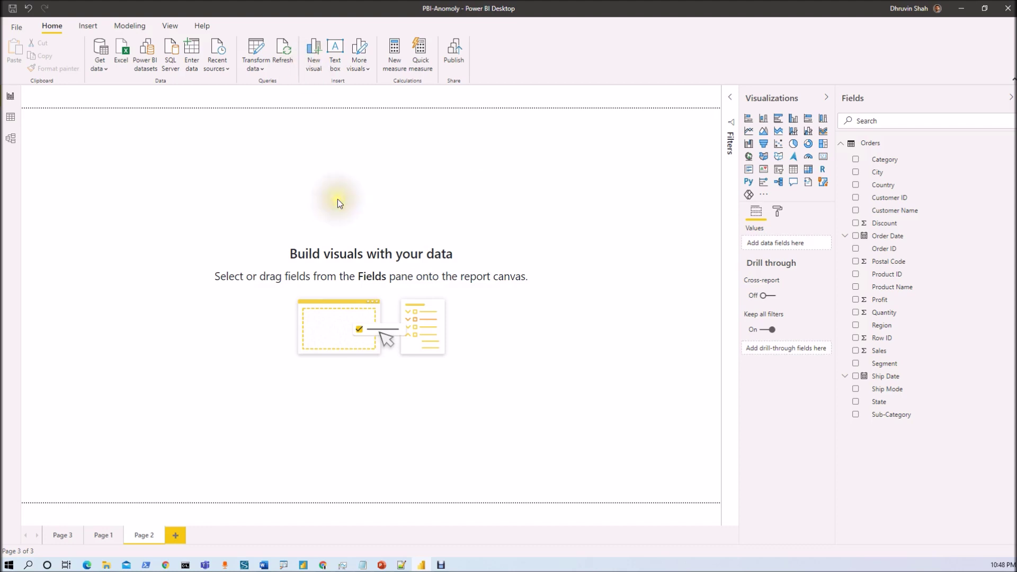
left_click(749, 132)
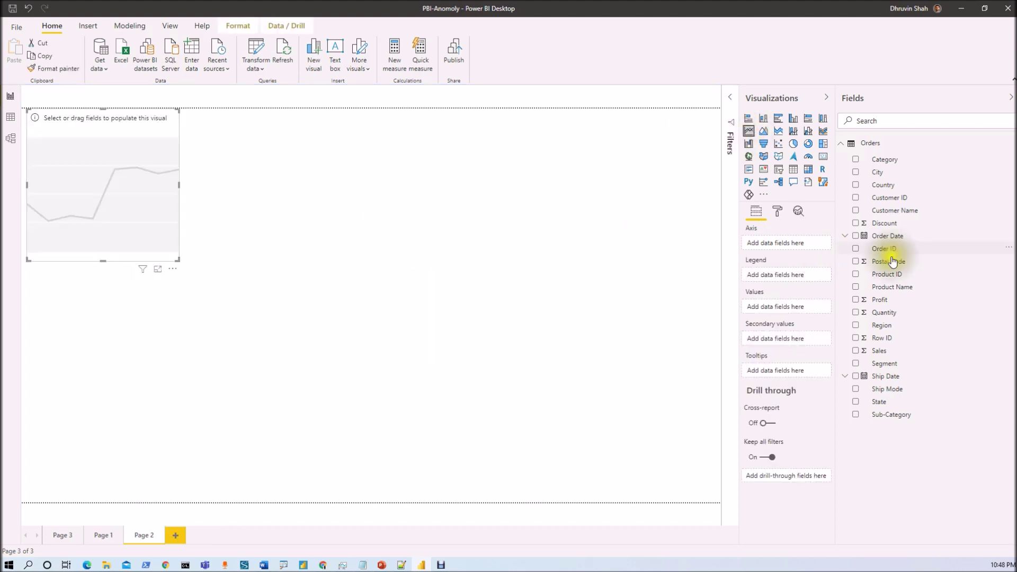
left_click(855, 236)
left_click(816, 244)
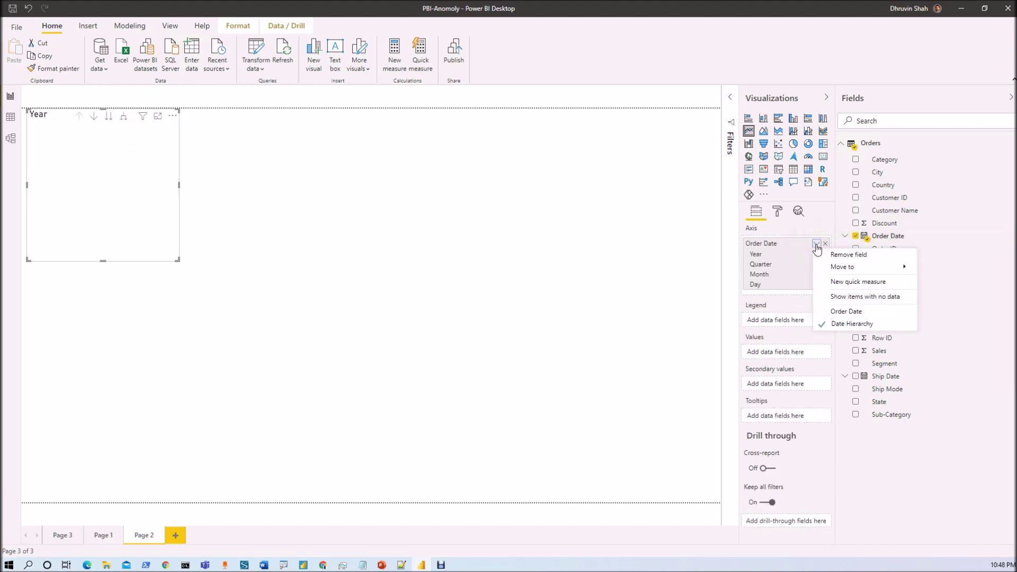
left_click(830, 319)
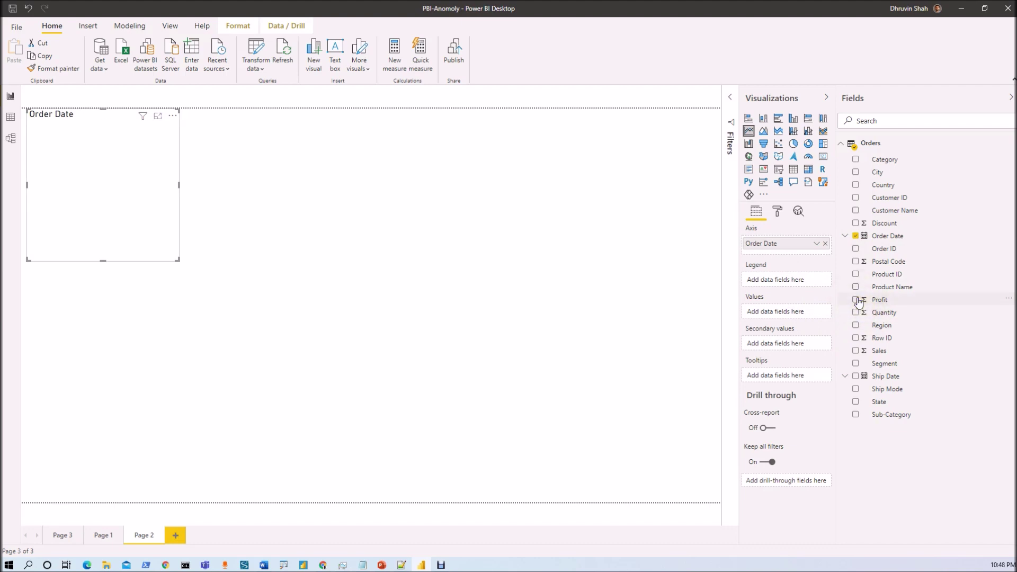
- Add Profit to the line chart's values and enlarge the chart to fill the page
left_click(855, 300)
left_click_drag(375, 339, 717, 498)
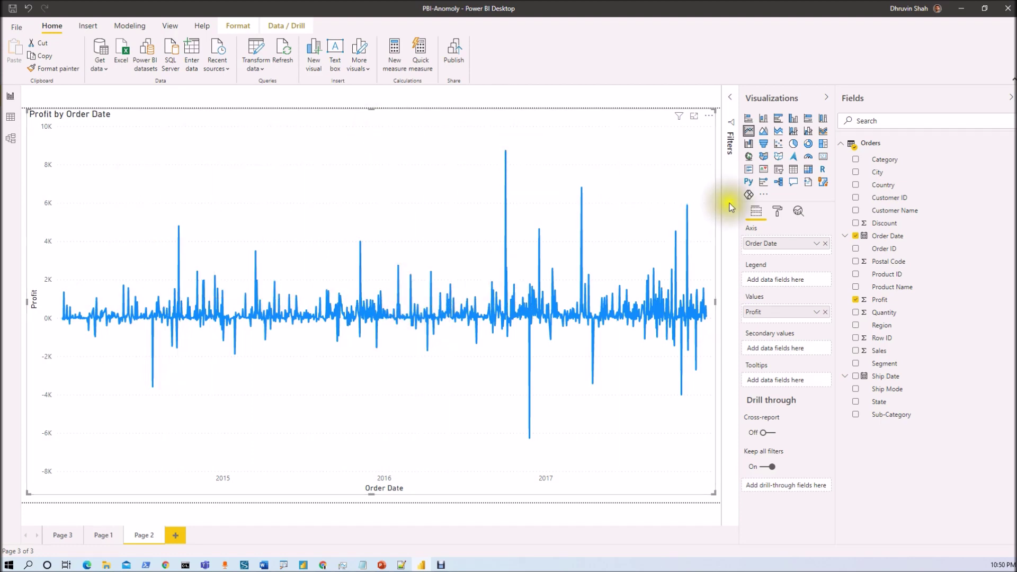
- Add Find anomalies analytics to the Profit by Order Date line chart
left_click(793, 212)
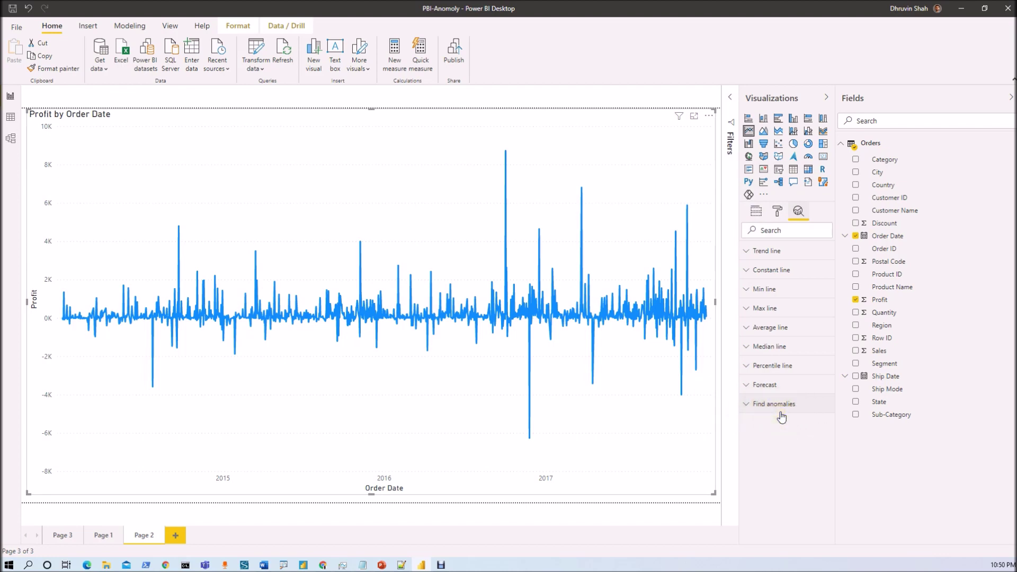
left_click(757, 414)
left_click(755, 211)
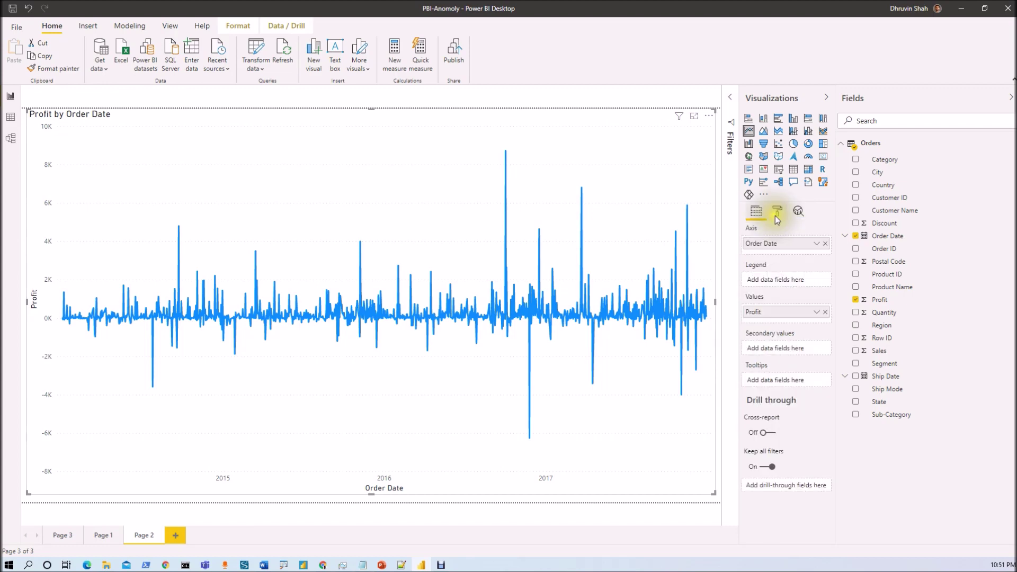
left_click(801, 213)
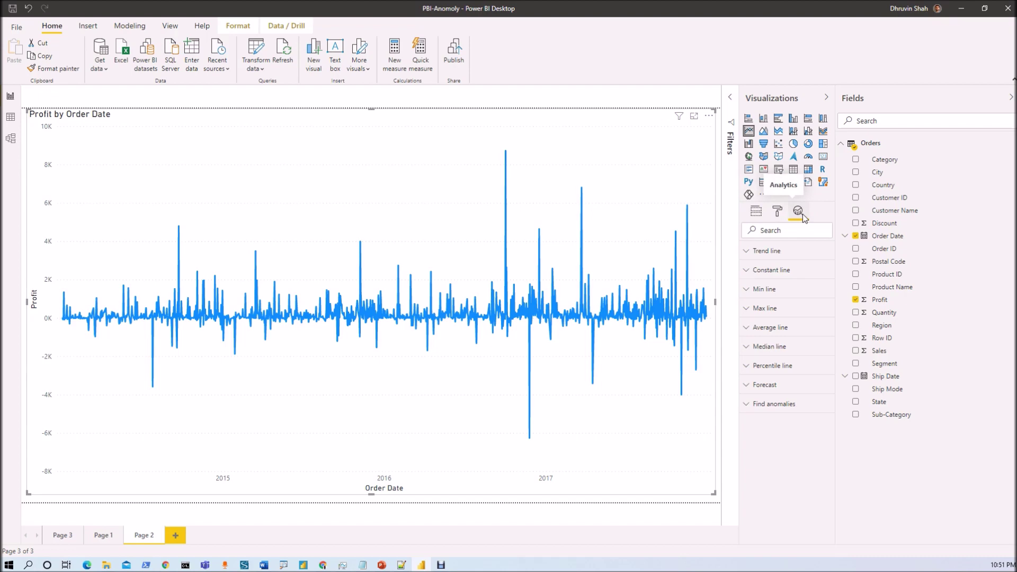
left_click(765, 414)
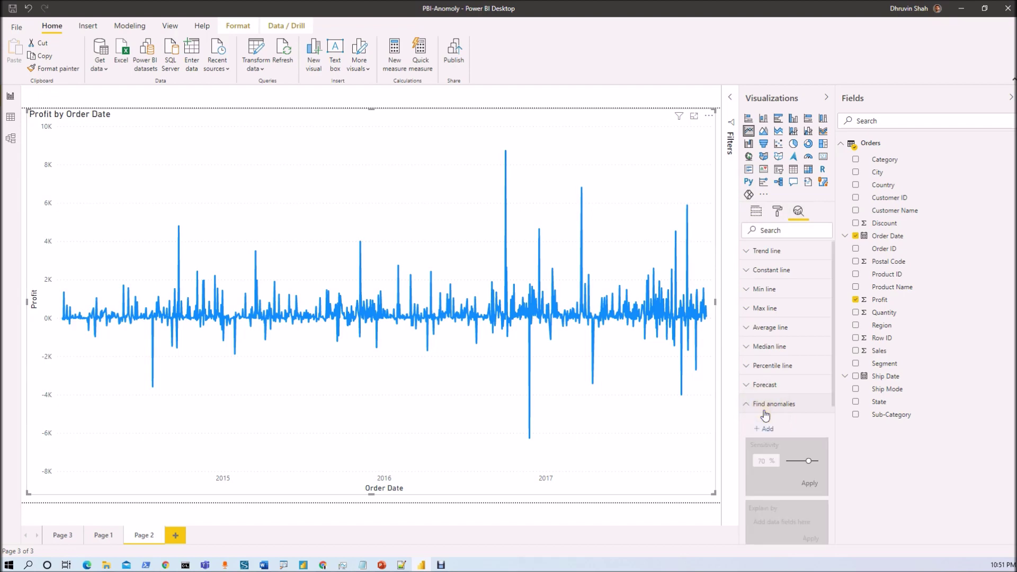
scroll(768, 408, "down", 2)
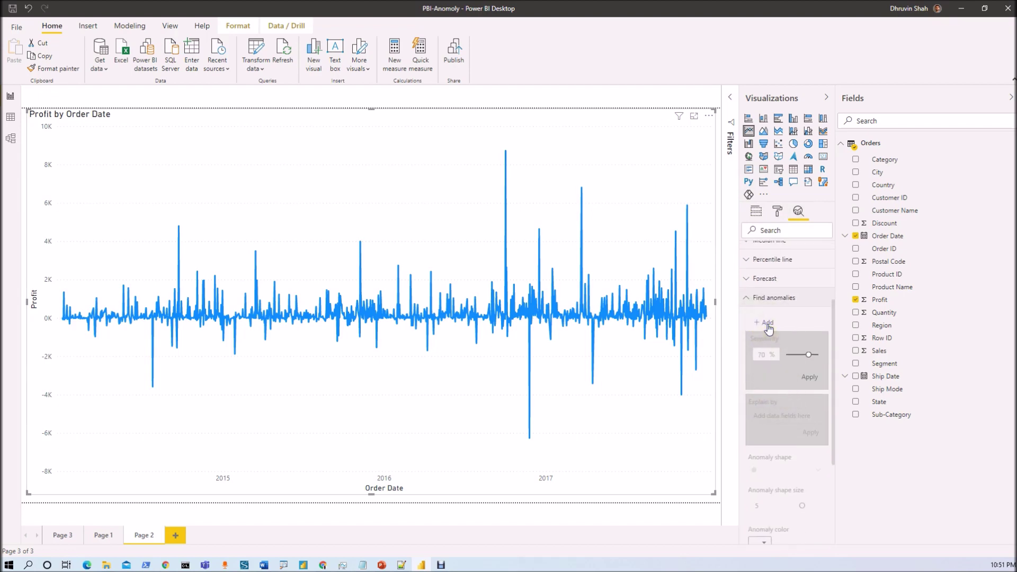
left_click(769, 423)
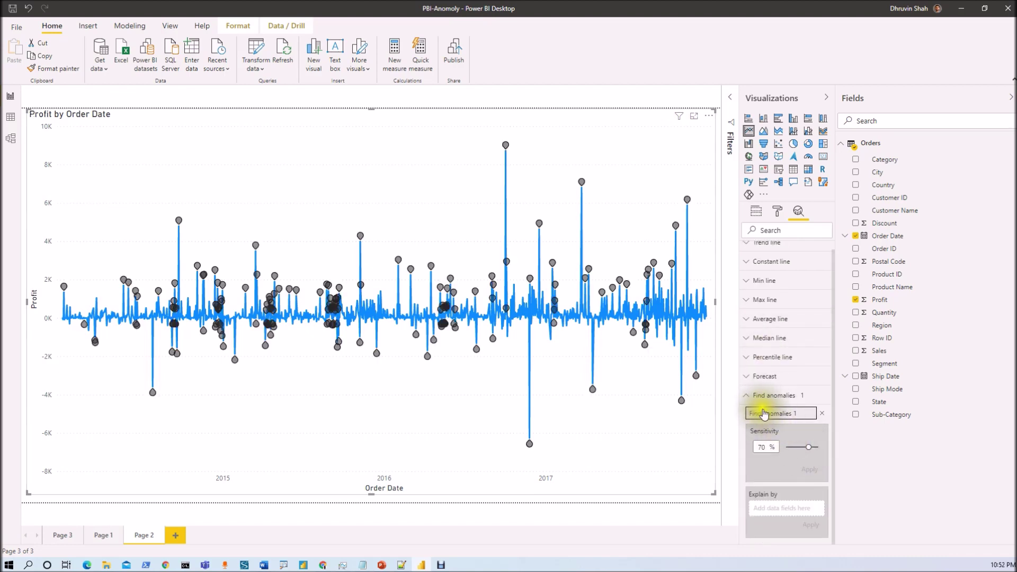
- Raise the anomaly detection sensitivity to 93%, apply it, and inspect the marked points on the chart
left_click(771, 449)
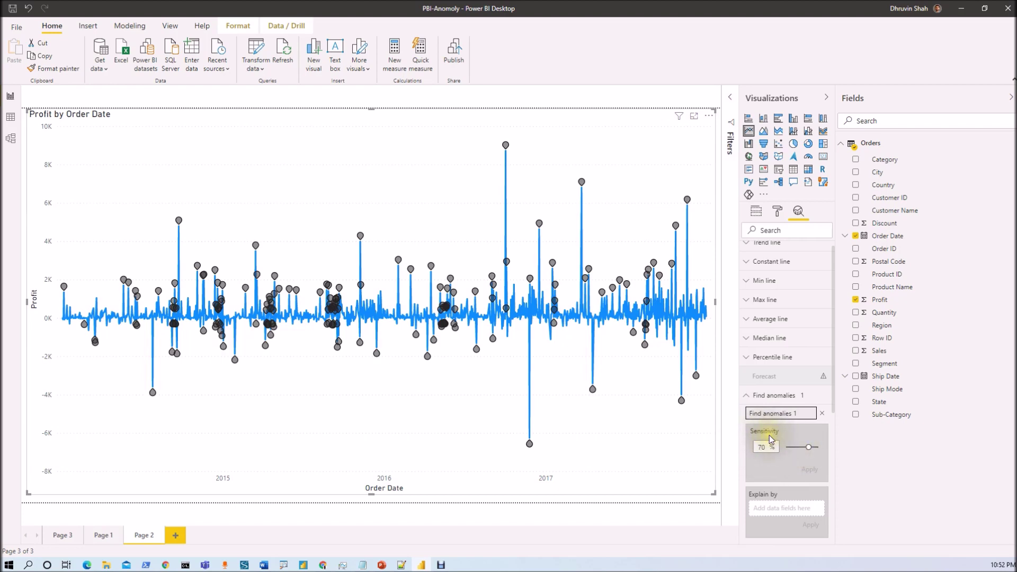
scroll(770, 439, "down", 1)
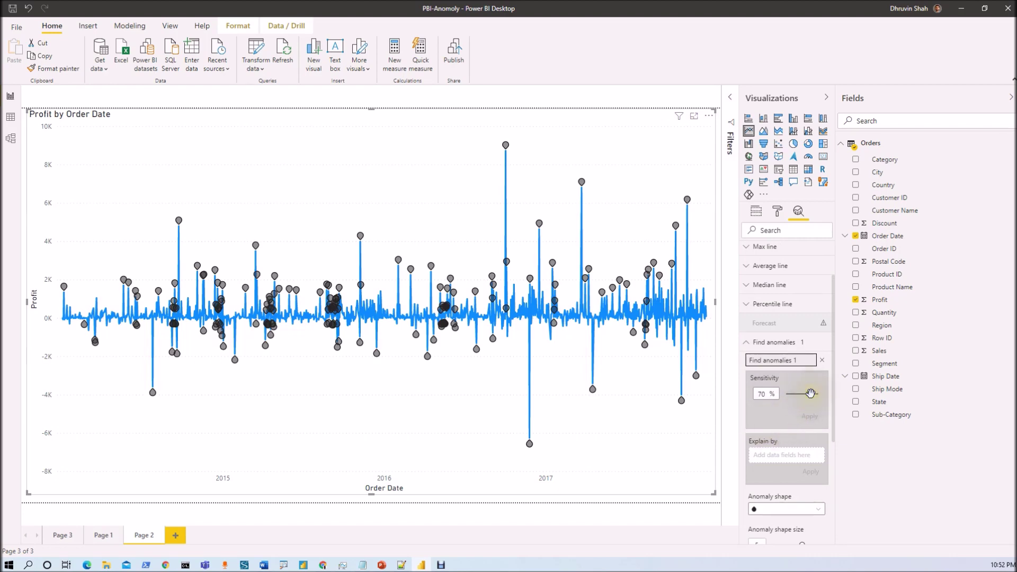
left_click_drag(810, 393, 815, 393)
left_click(816, 395)
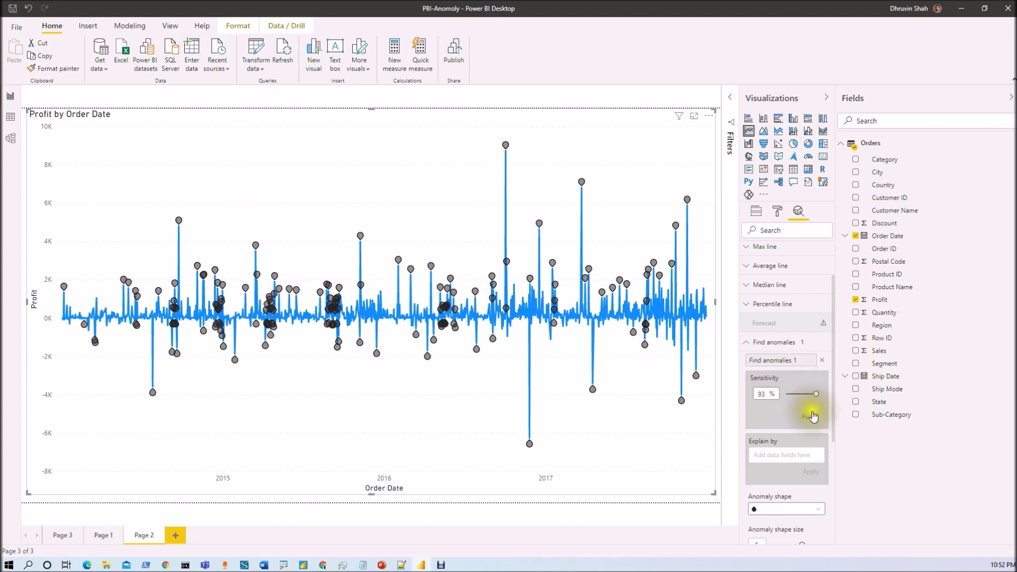
left_click(761, 395)
type("93")
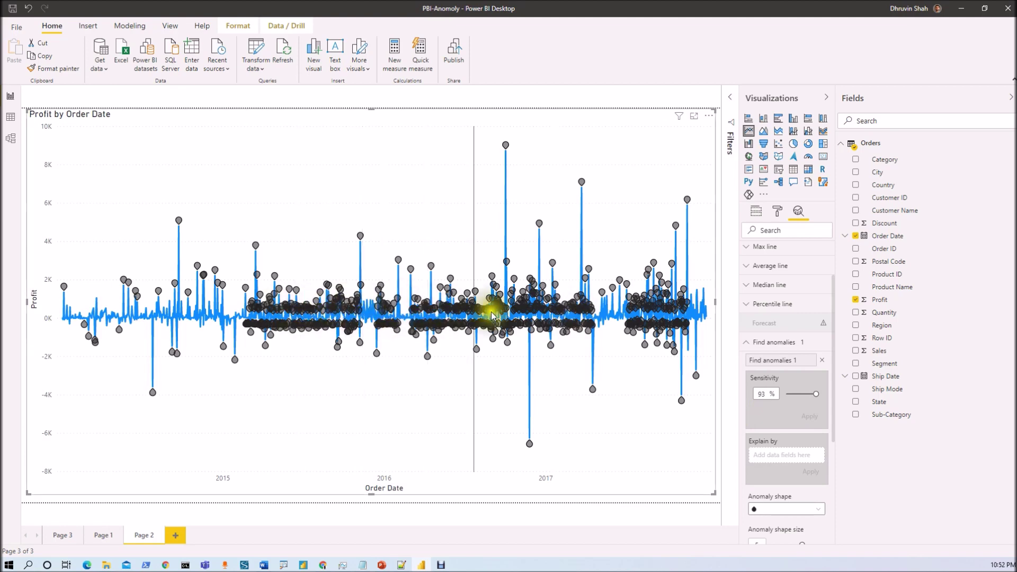
mouse_move(483, 321)
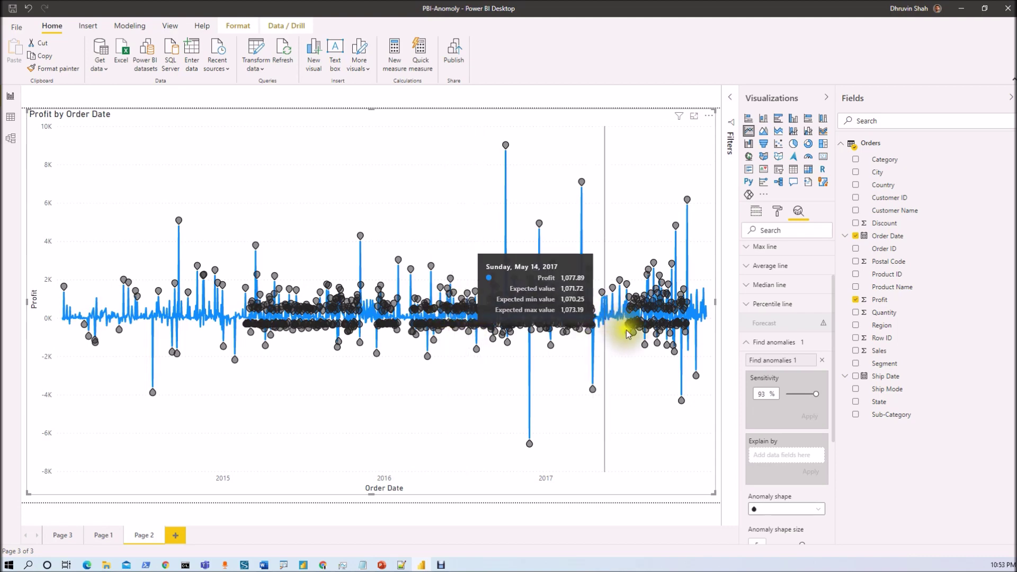
- Lower the anomaly detection sensitivity to 31% and apply it to the chart
left_click_drag(815, 394, 796, 394)
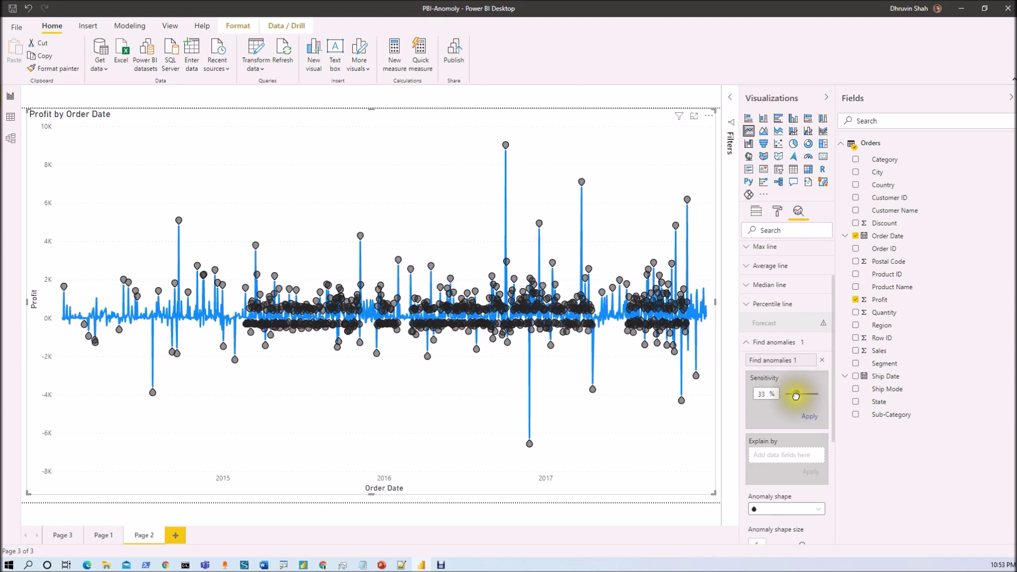
left_click(808, 417)
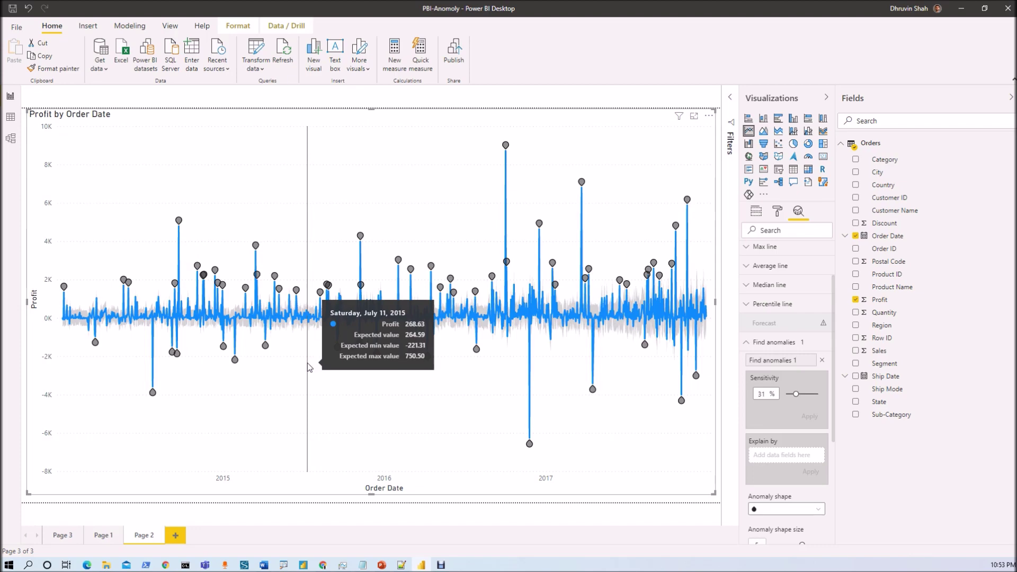
- Set the anomaly detection sensitivity to 72%, apply it, and look over the anomaly formatting options
left_click(767, 396)
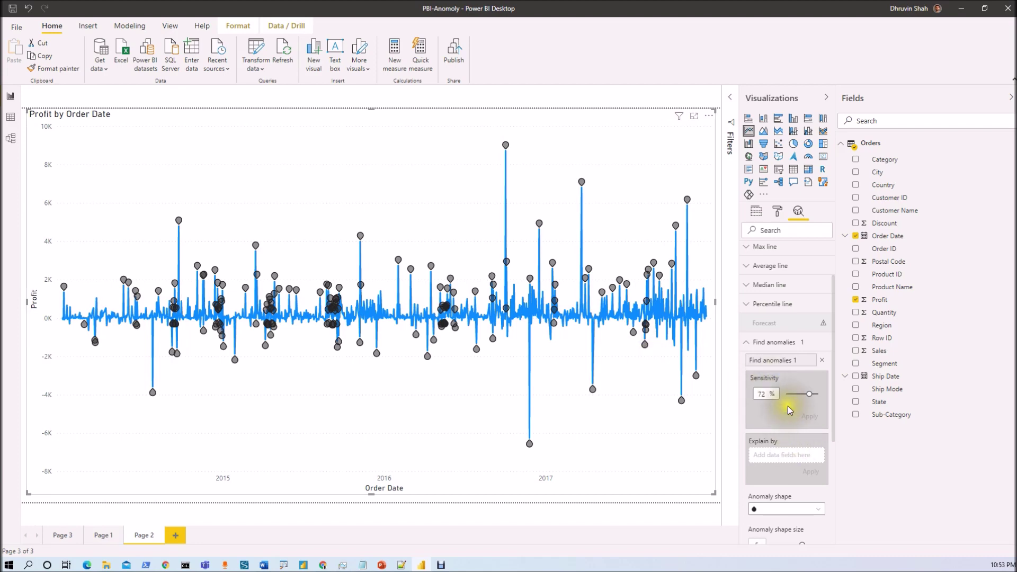
scroll(789, 409, "down", 2)
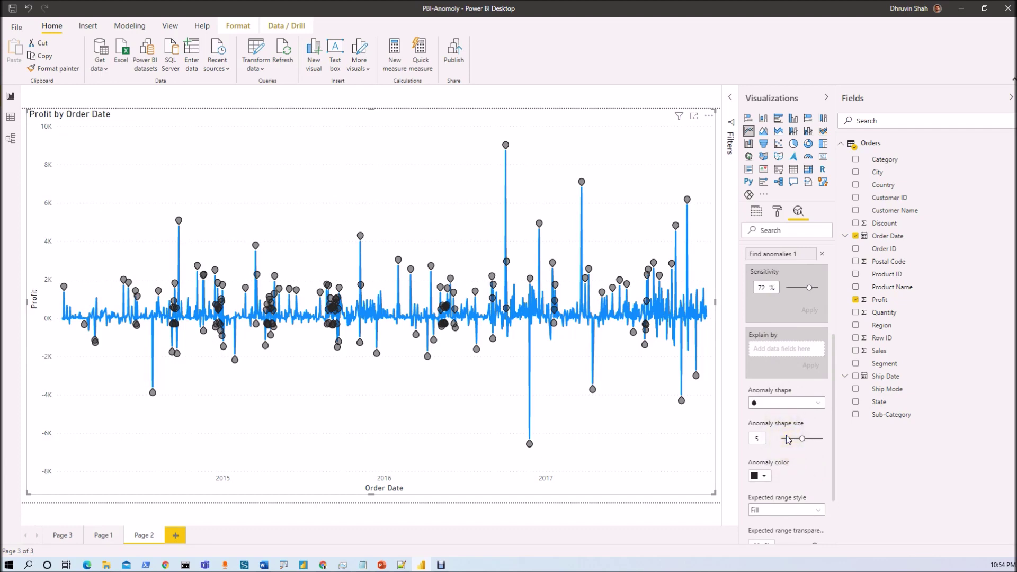
scroll(758, 452, "up", 2)
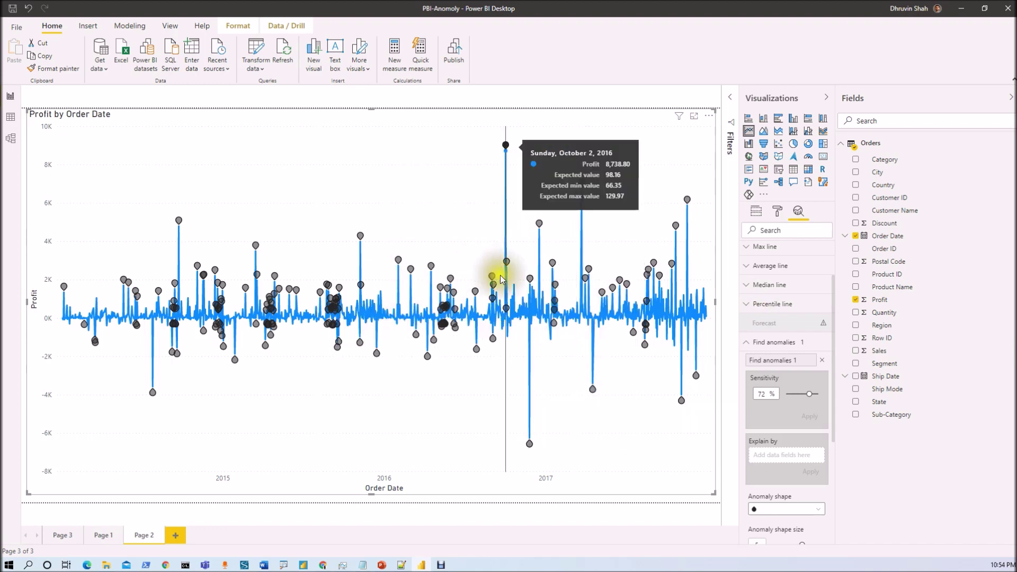
- Open the explanations for the October 2, 2016 anomaly and expand the one for Region Central
left_click(506, 146)
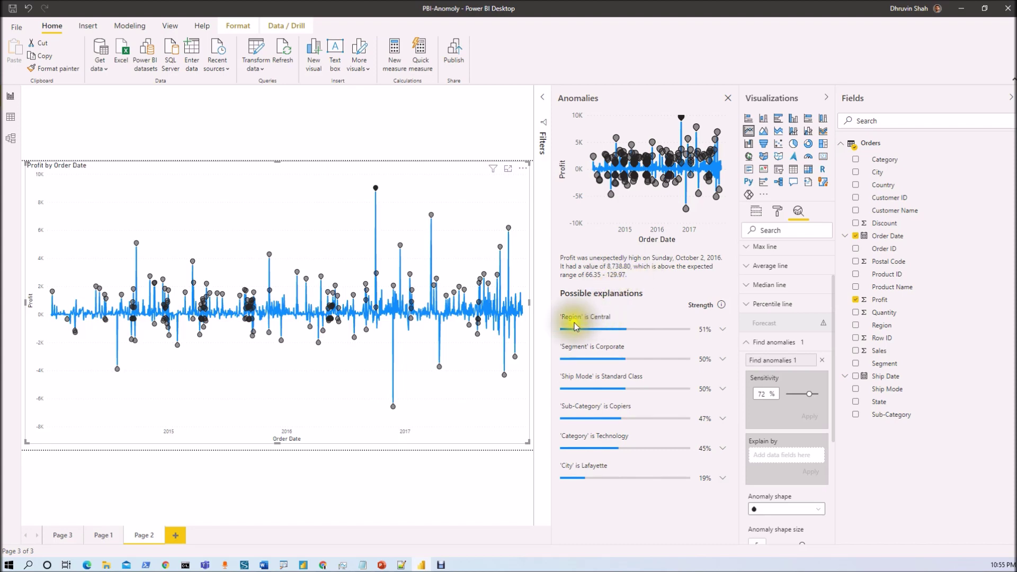
left_click(722, 332)
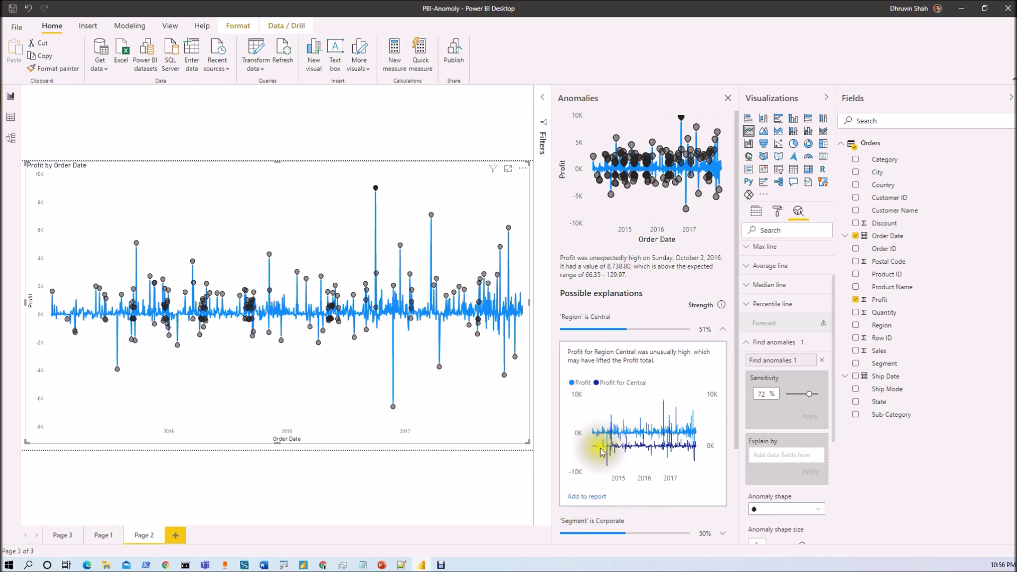
- Try adding the Region Central explanation chart to the report and enlarging it, and undo the addition
left_click(588, 501)
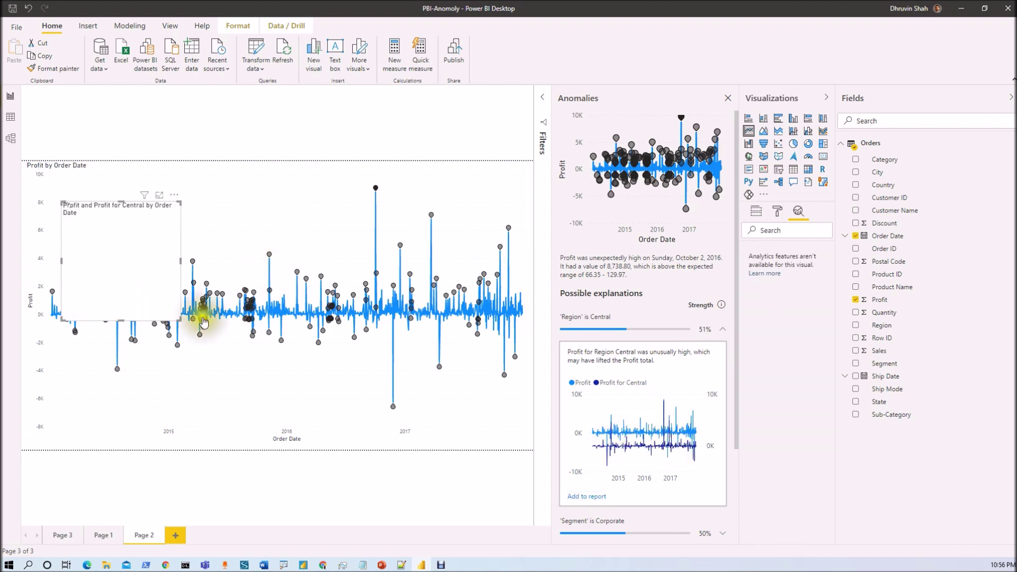
left_click_drag(177, 316, 236, 359)
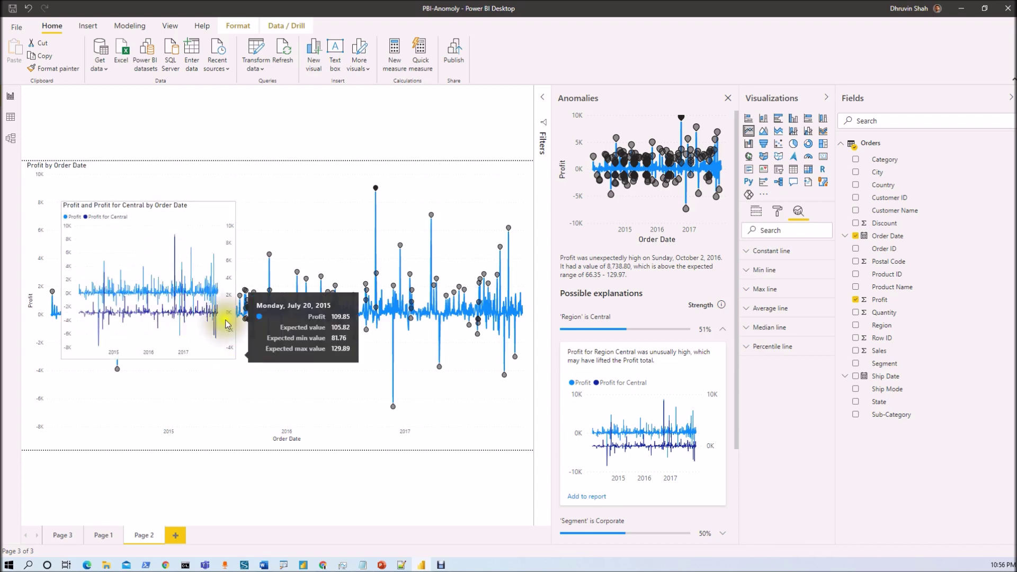
key("ctrl+z")
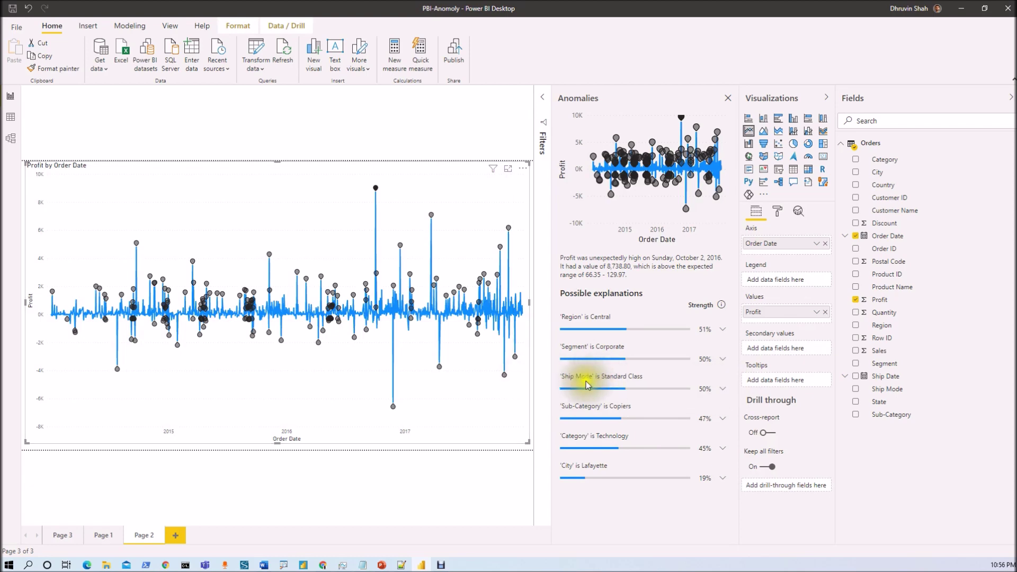
- Expand the Ship Mode Standard Class explanation of the October 2, 2016 anomaly and examine its profit chart
left_click(724, 390)
scroll(667, 397, "down", 1)
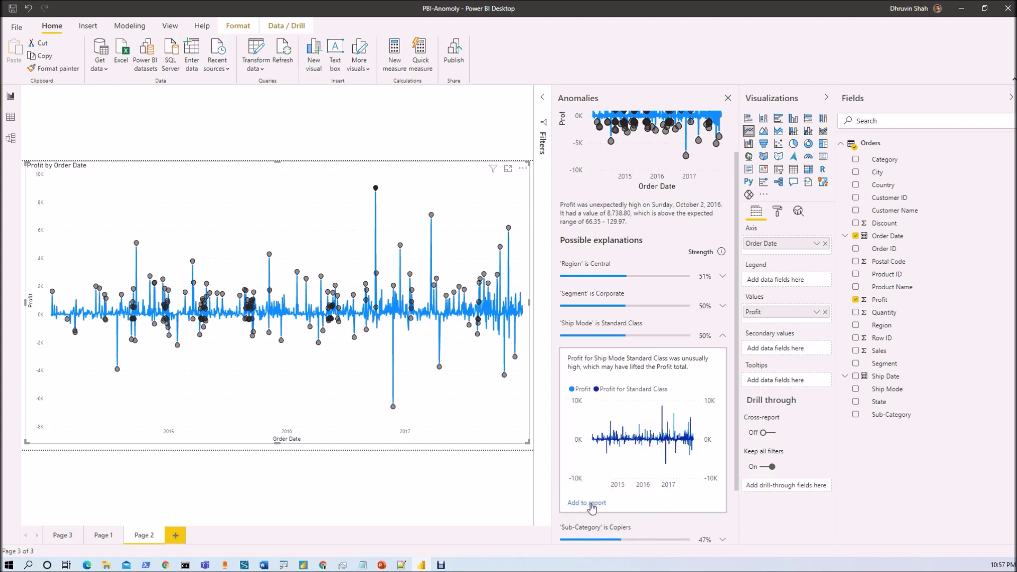
scroll(598, 429, "up", 1)
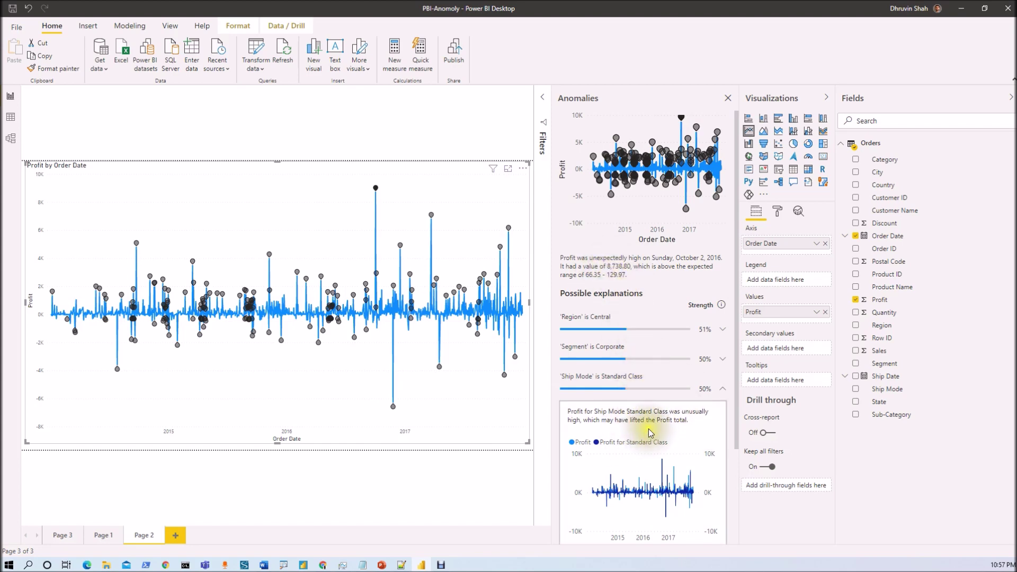
scroll(647, 438, "down", 1)
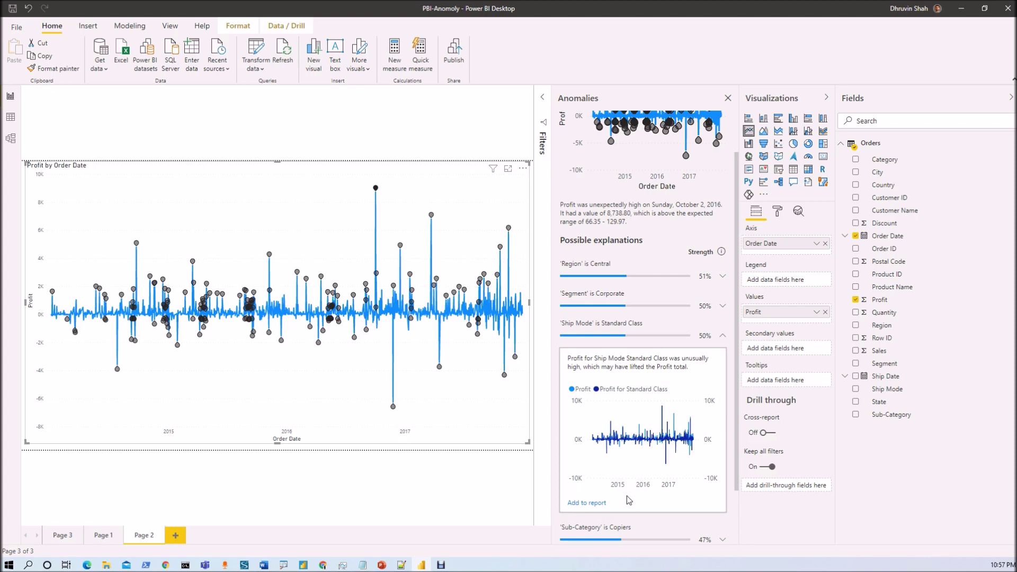
- Show the possible explanations for the low-profit anomaly of December 15, 2015
left_click(281, 340)
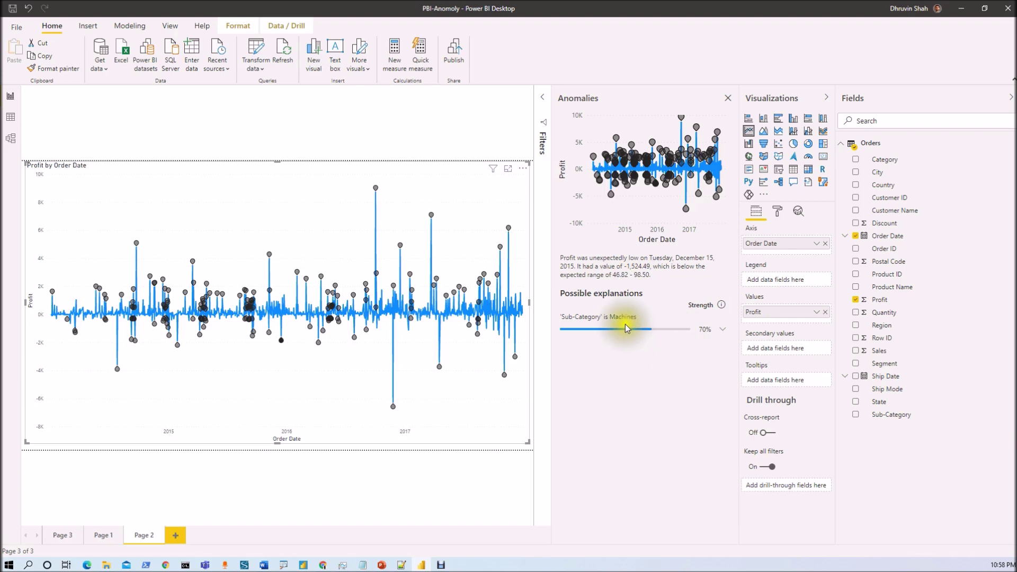
- Expand the Sub-Category Machines explanation of the December 15, 2015 anomaly, examine its profit chart, and collapse it
left_click(723, 330)
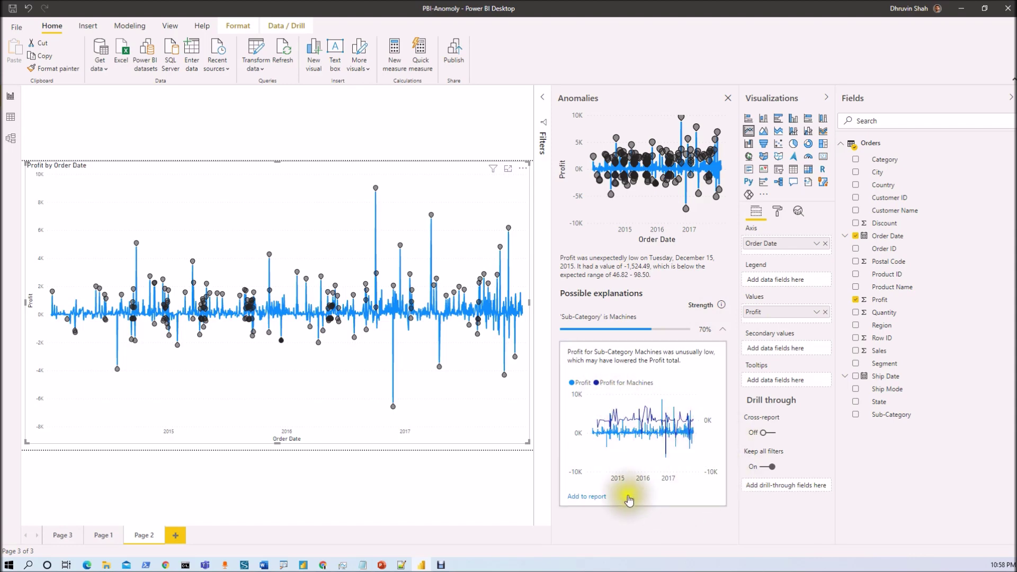
left_click(722, 329)
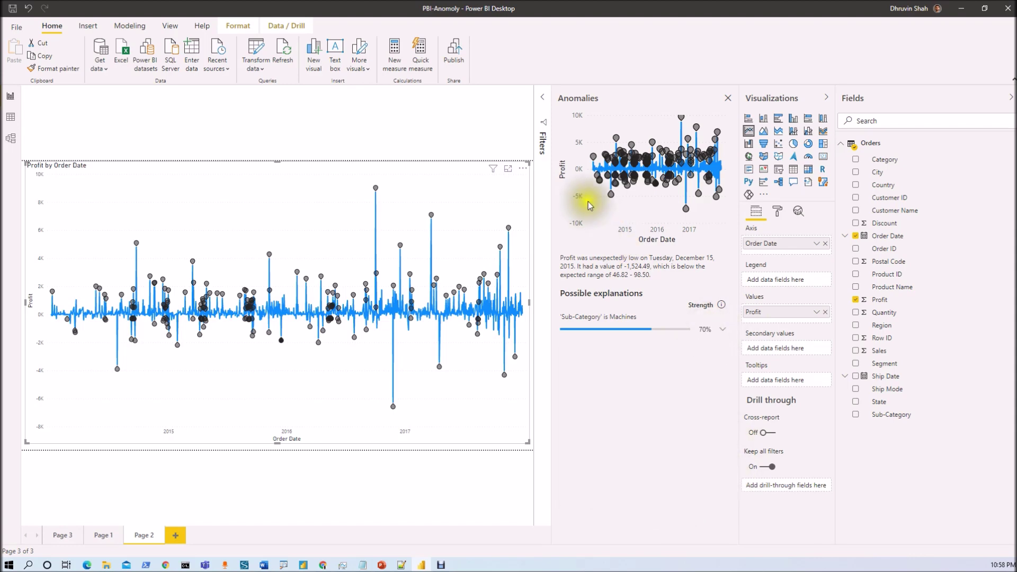
- Select the October 2, 2016 anomaly and limit the anomaly explanations to the Category and Ship Mode fields
left_click(798, 211)
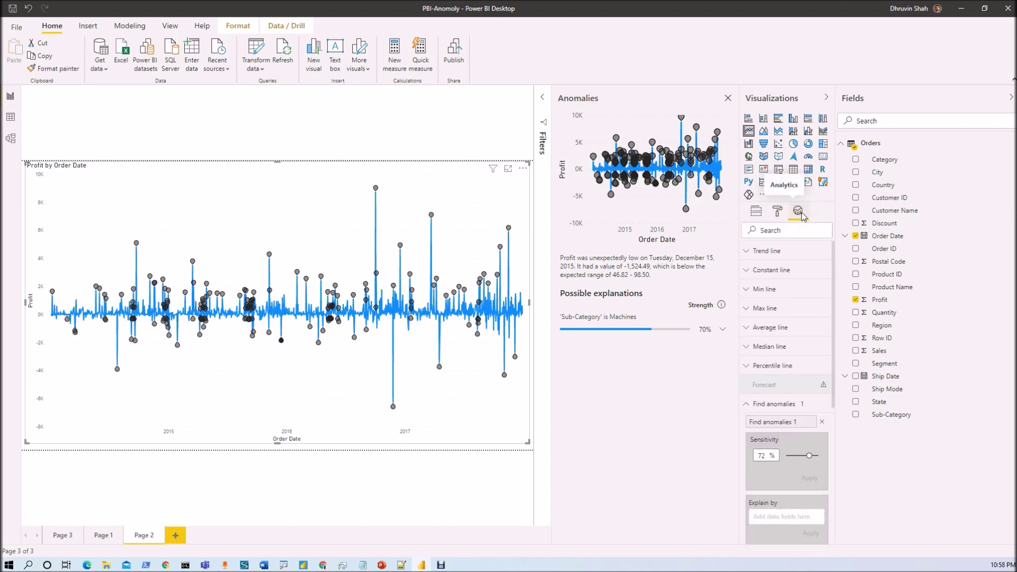
scroll(756, 381, "down", 3)
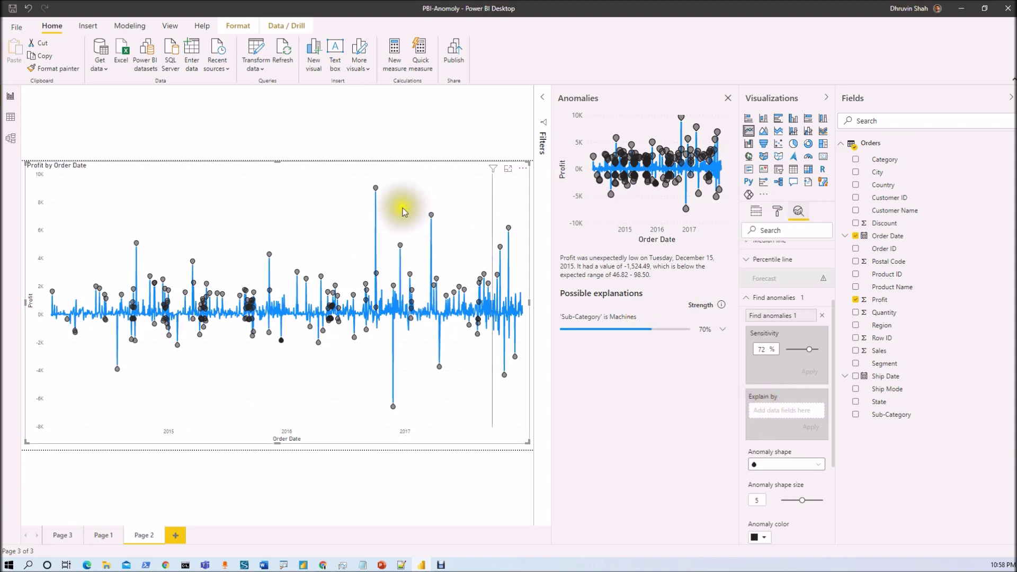
mouse_move(367, 177)
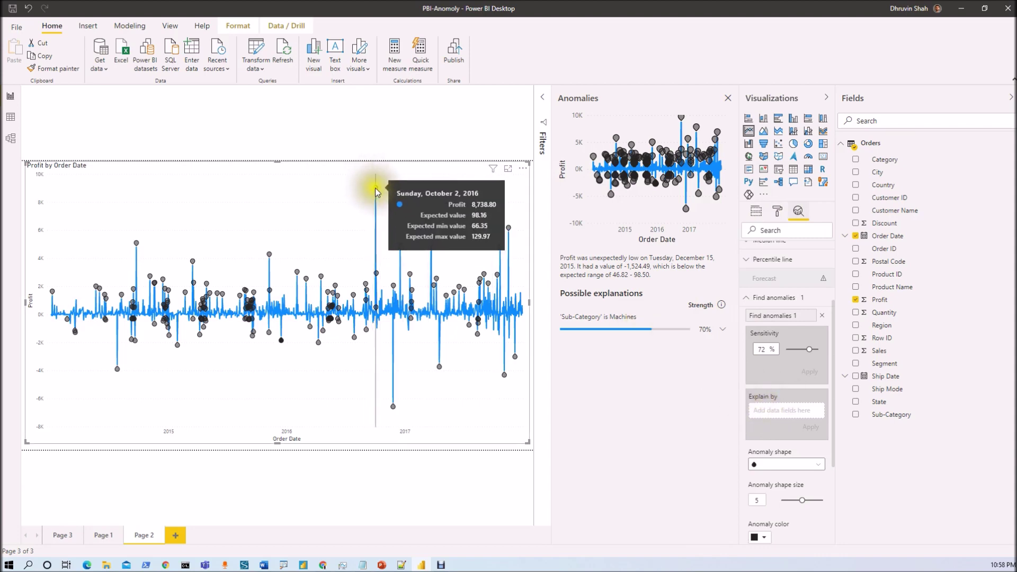
left_click(376, 189)
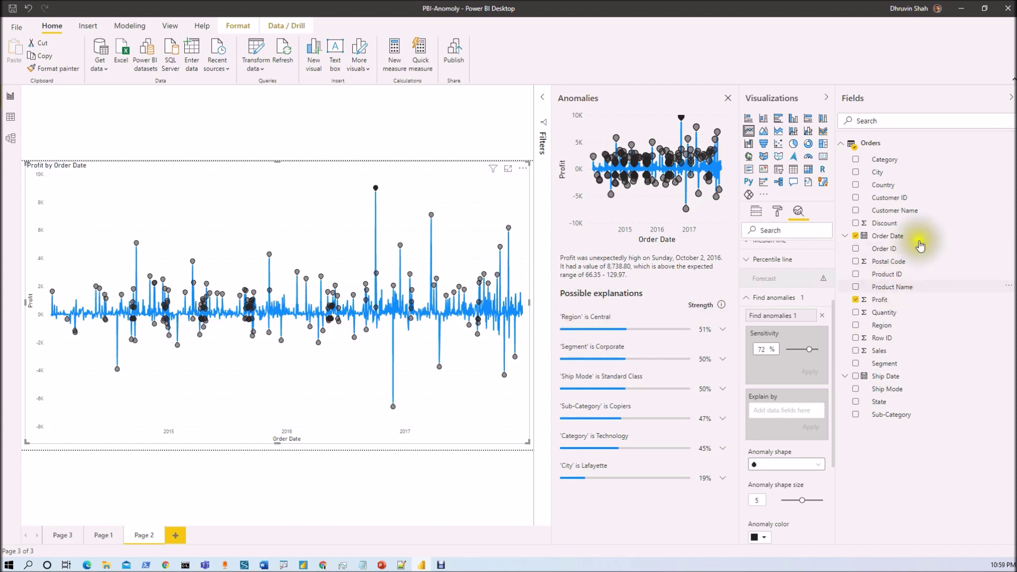
left_click_drag(884, 159, 794, 416)
left_click_drag(887, 389, 814, 423)
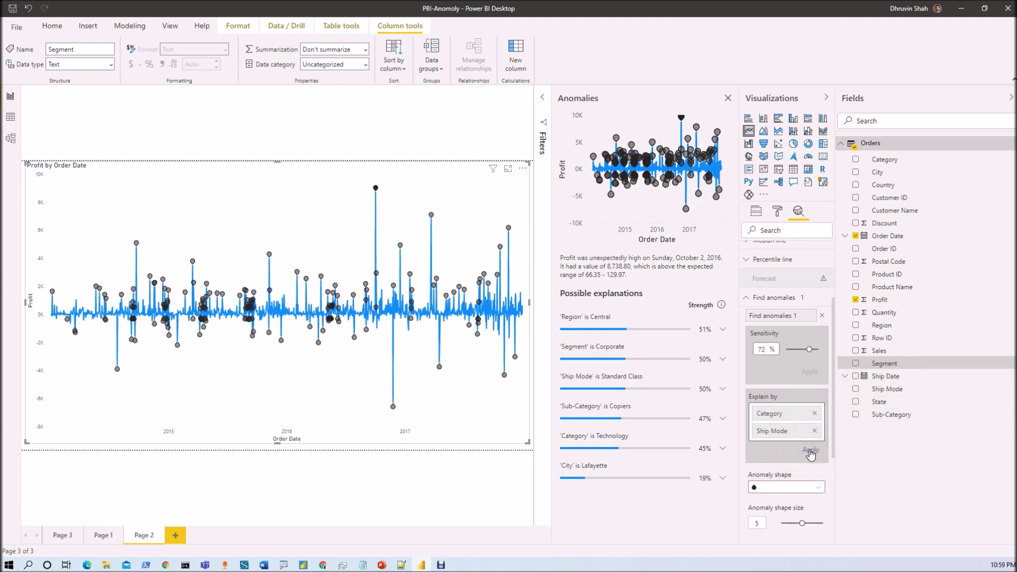
left_click(810, 450)
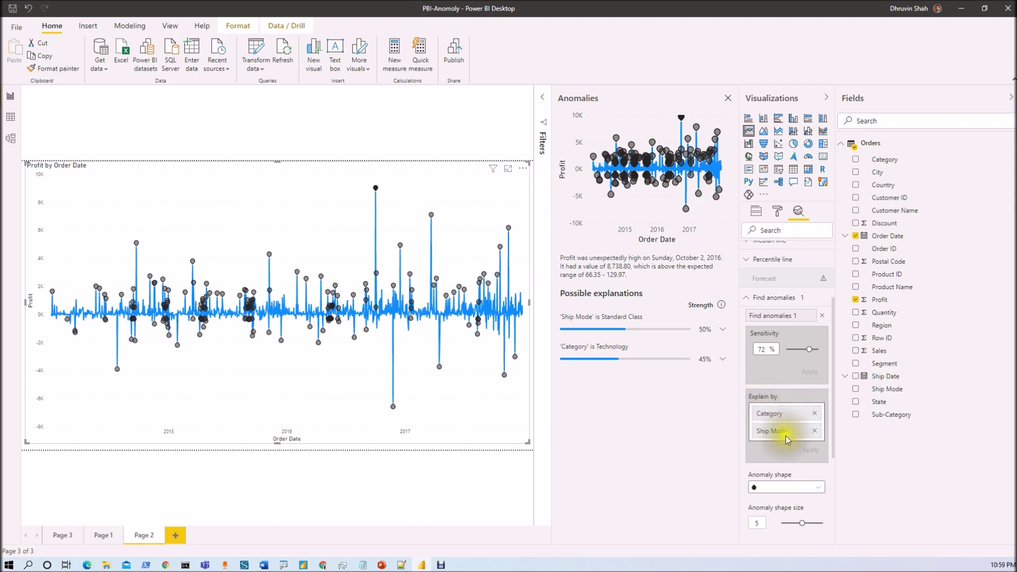
- Change the anomaly marker shape to a triangle and check the markers on the chart
scroll(786, 437, "down", 2)
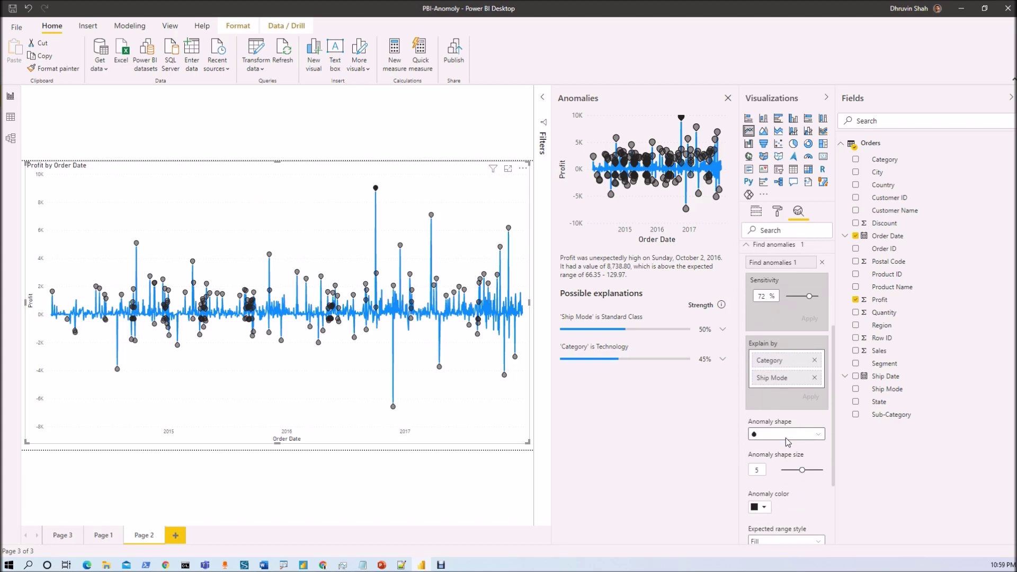
left_click(778, 436)
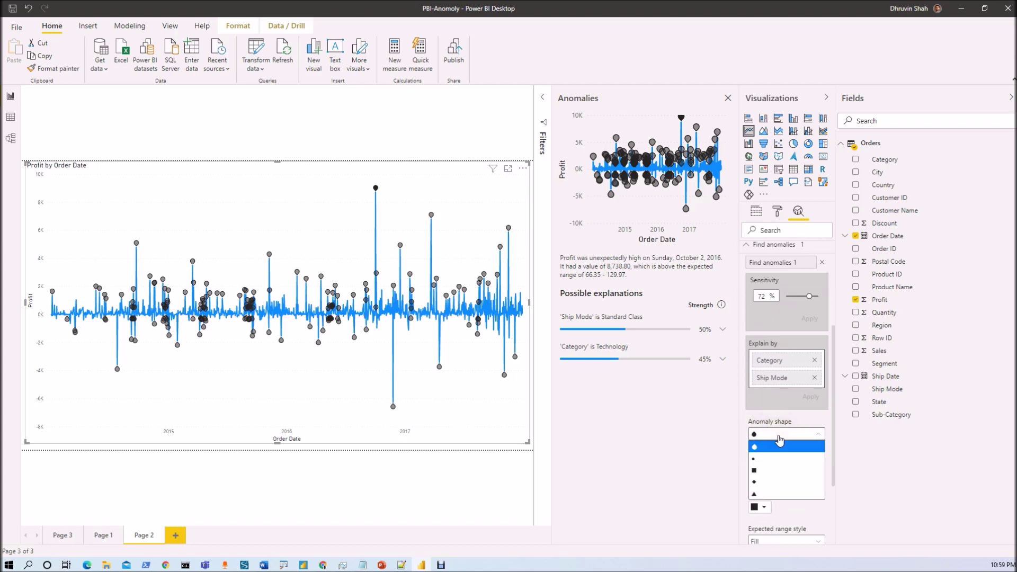
left_click(765, 494)
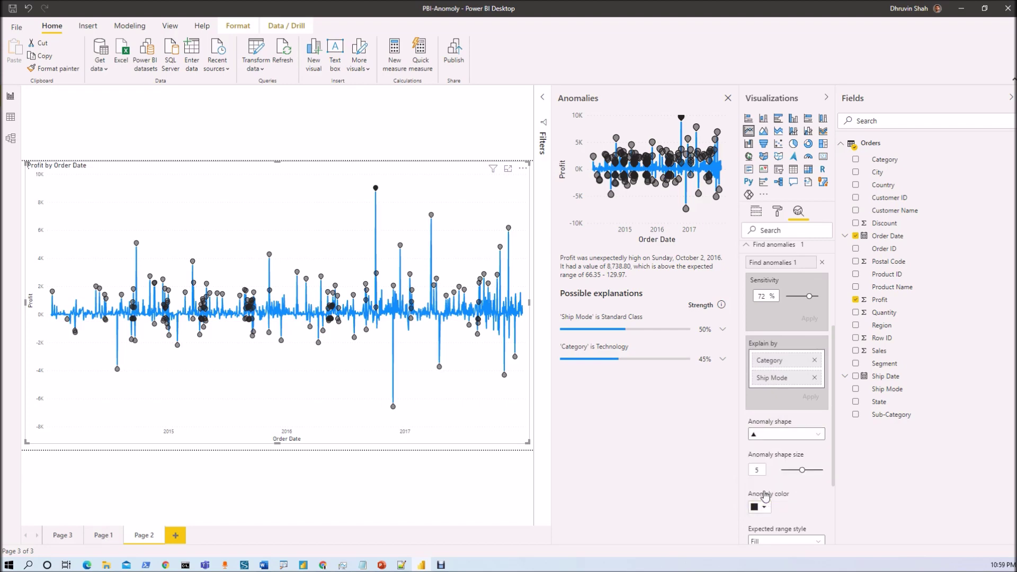
mouse_move(375, 194)
left_click(380, 191)
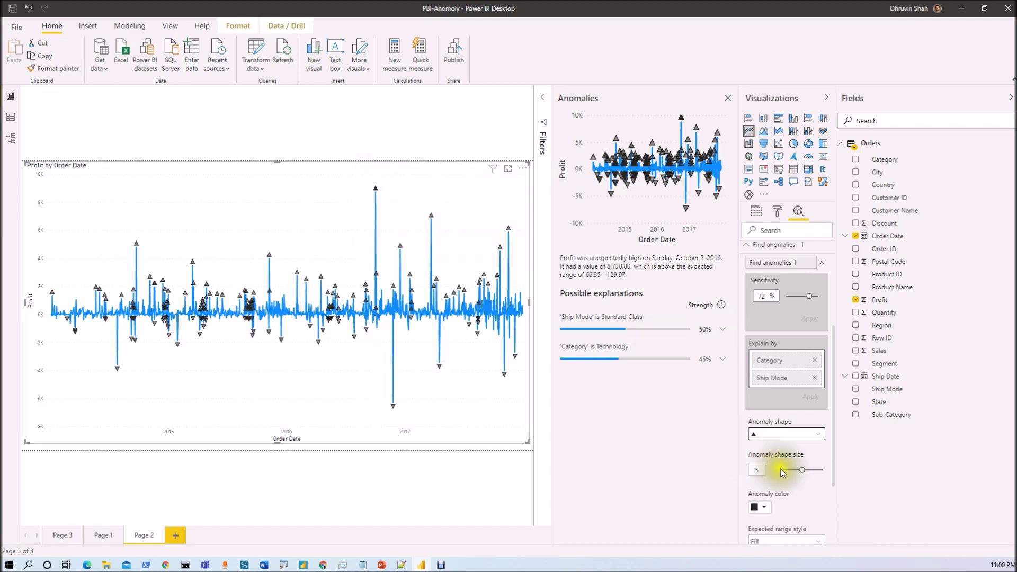
- Set the anomaly shape size to 4 and the anomaly color to light orange
left_click_drag(802, 469, 798, 470)
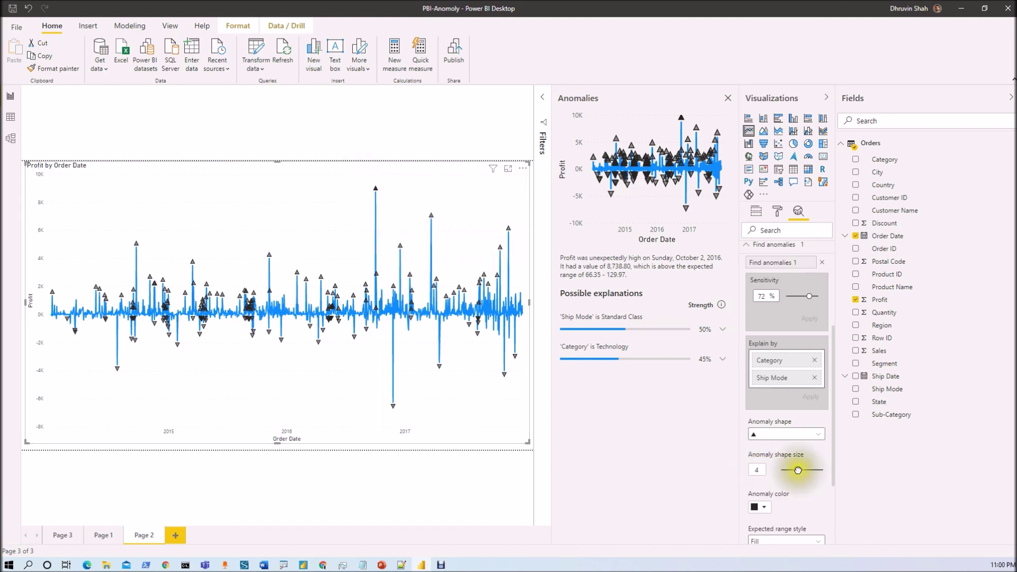
left_click(764, 508)
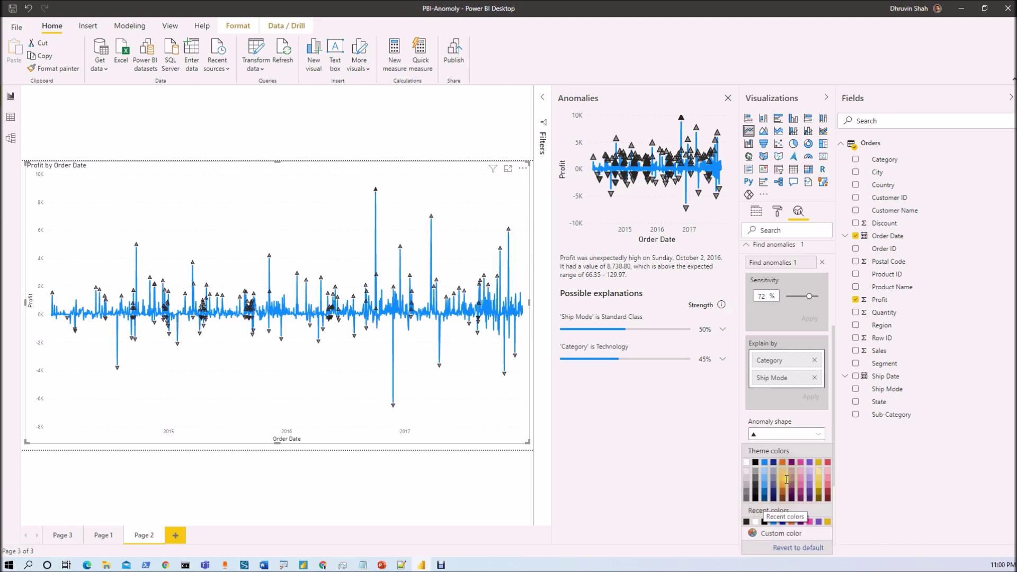
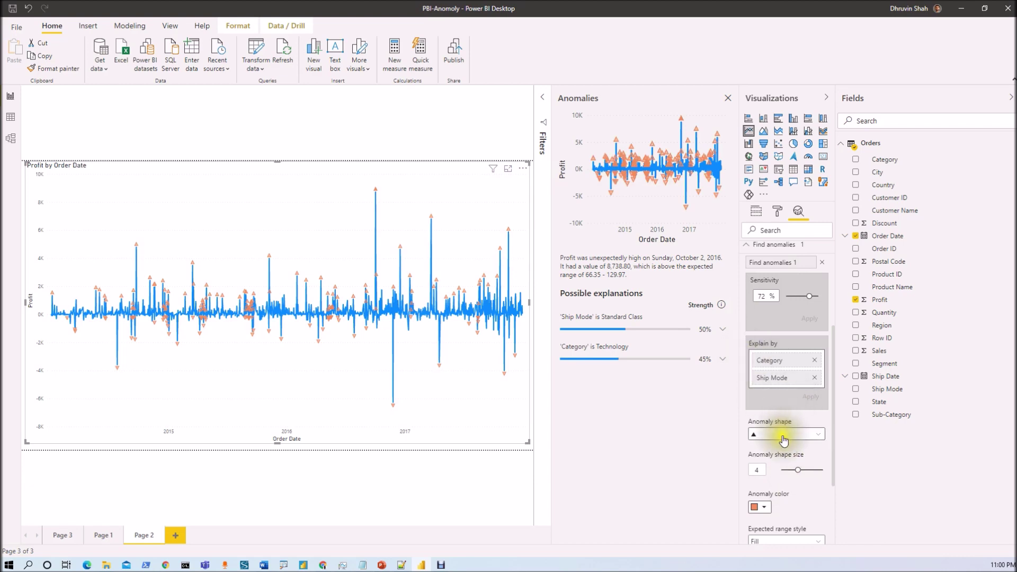
- Set the expected range transparency to 81% with the Fill style and enlarge the chart in focus mode
scroll(783, 441, "down", 2)
scroll(784, 441, "down", 1)
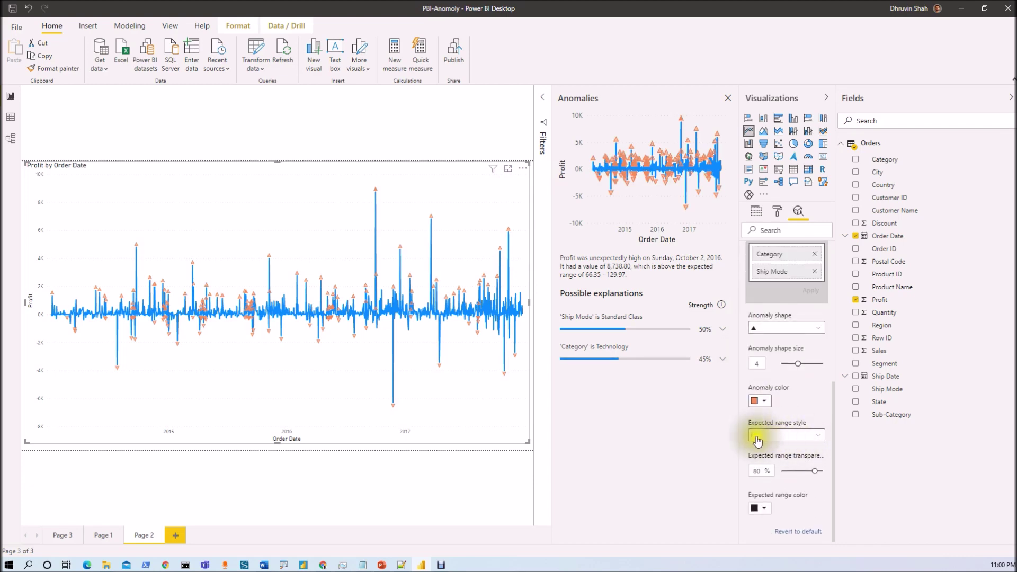
left_click(794, 437)
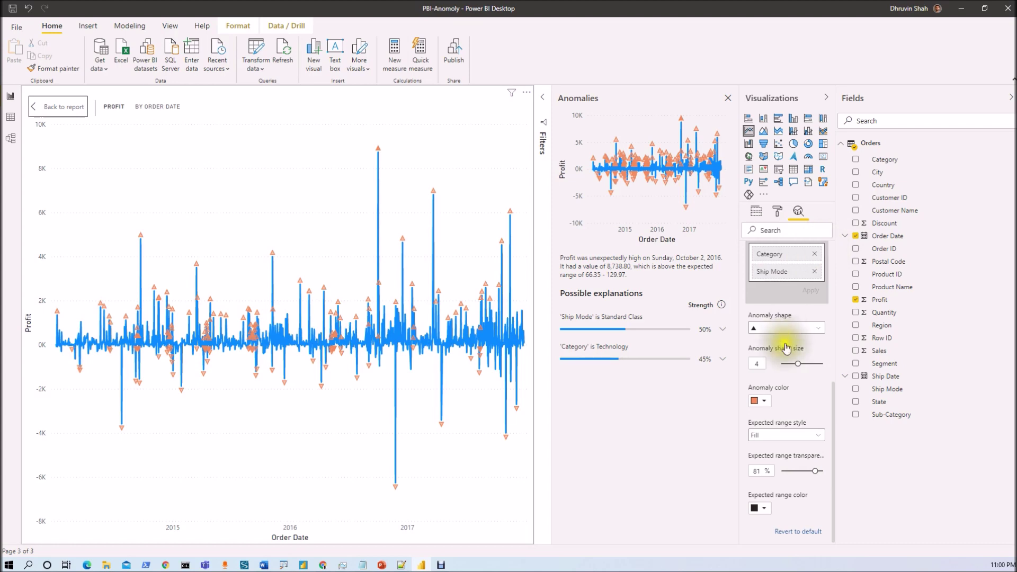
- Turn on the chart's zoom slider and narrow the Order Date range to about mid-September through December 2017
left_click(755, 213)
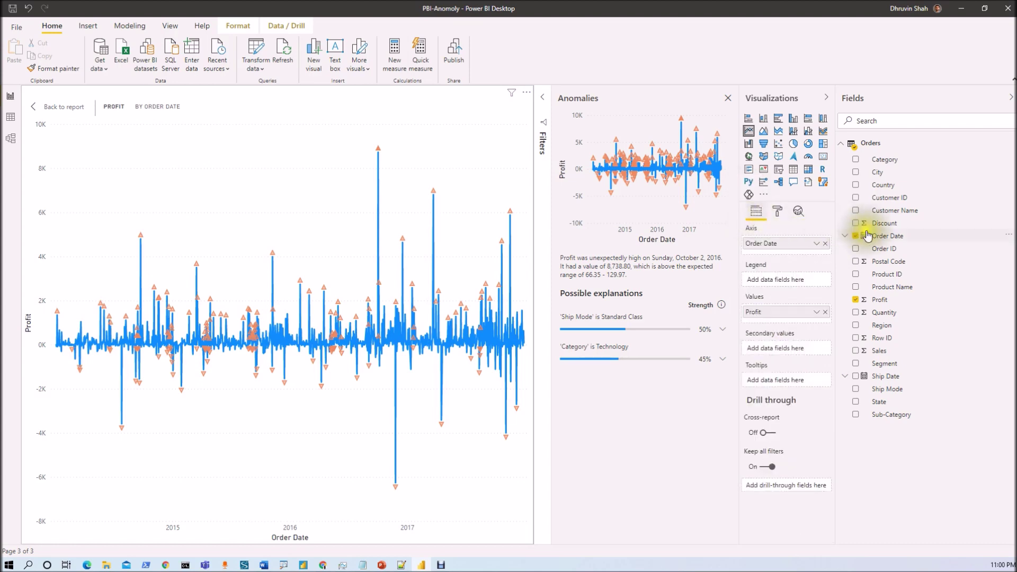
left_click(776, 210)
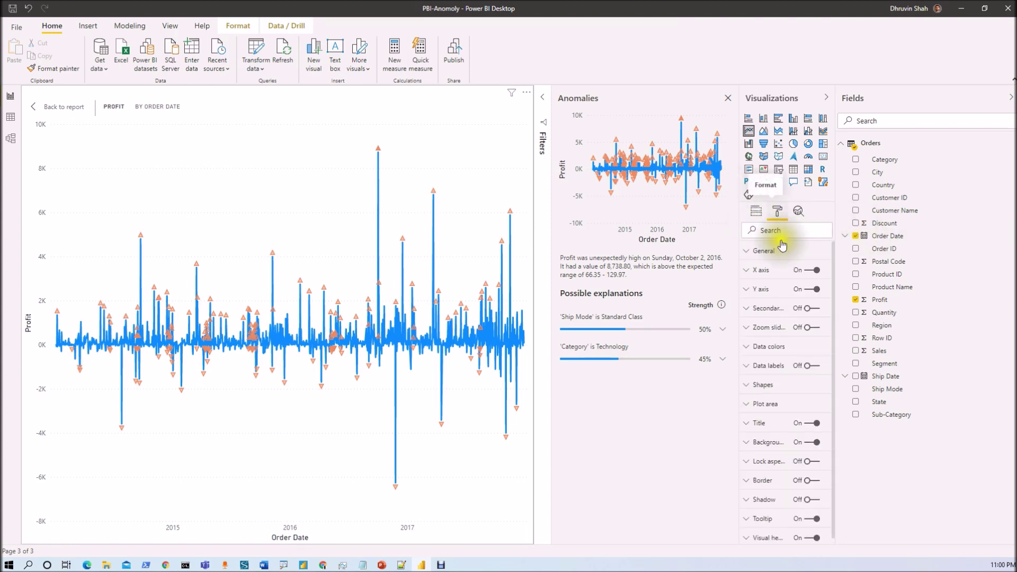
left_click(813, 328)
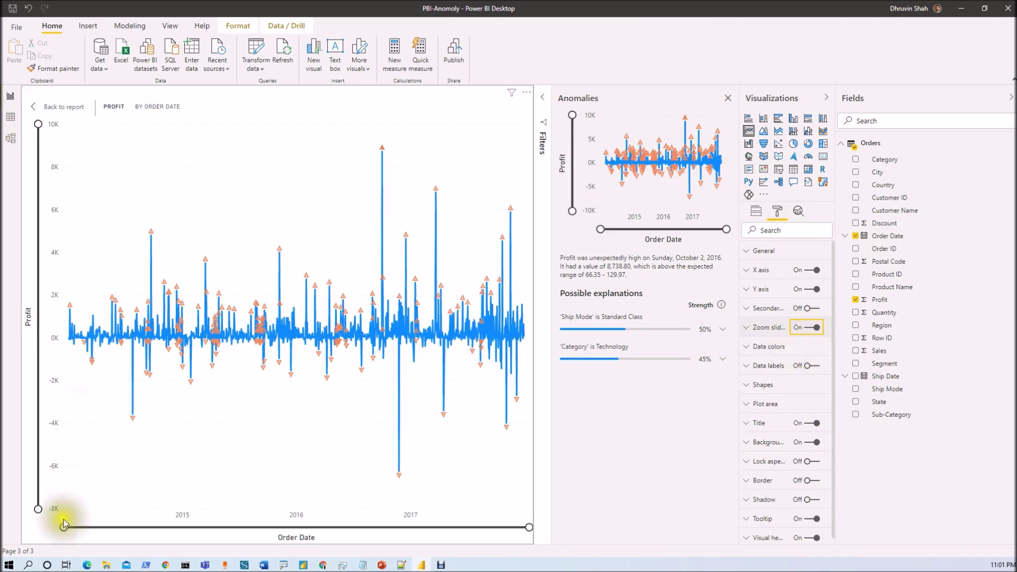
left_click_drag(140, 526, 493, 529)
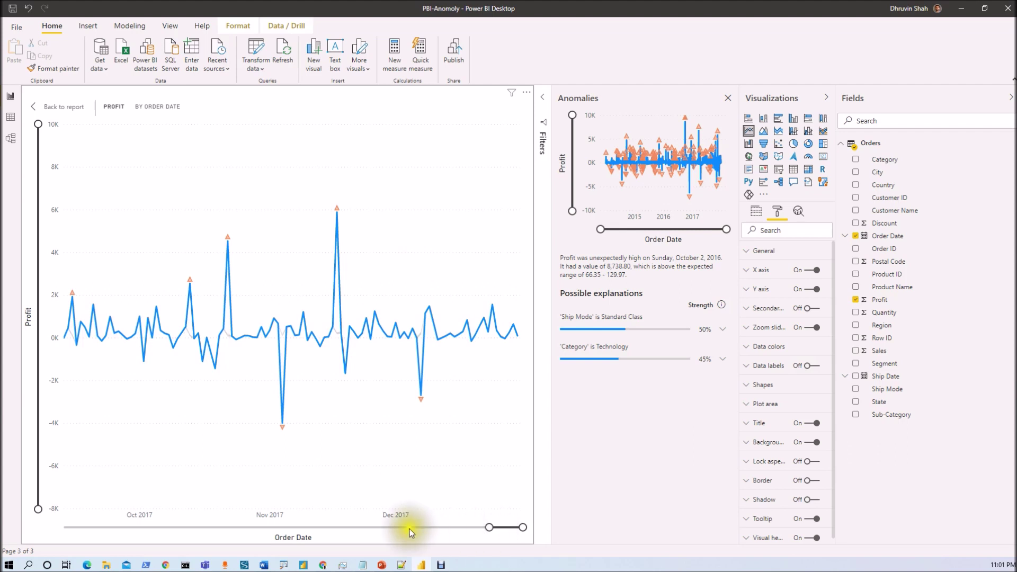
- Inspect the expected range around the 2017 anomalies and change the expected range style to Line
mouse_move(182, 336)
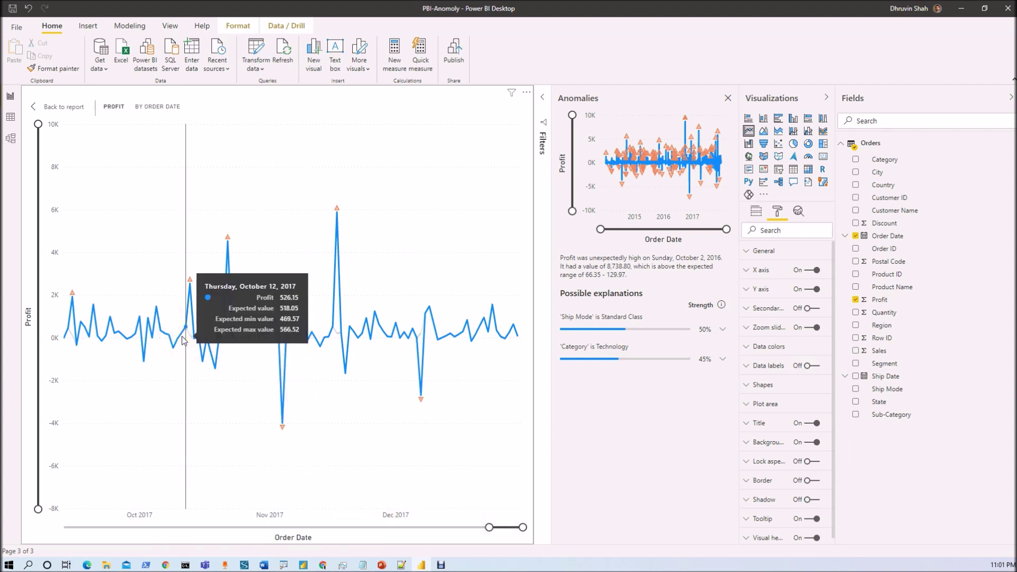
left_click(798, 211)
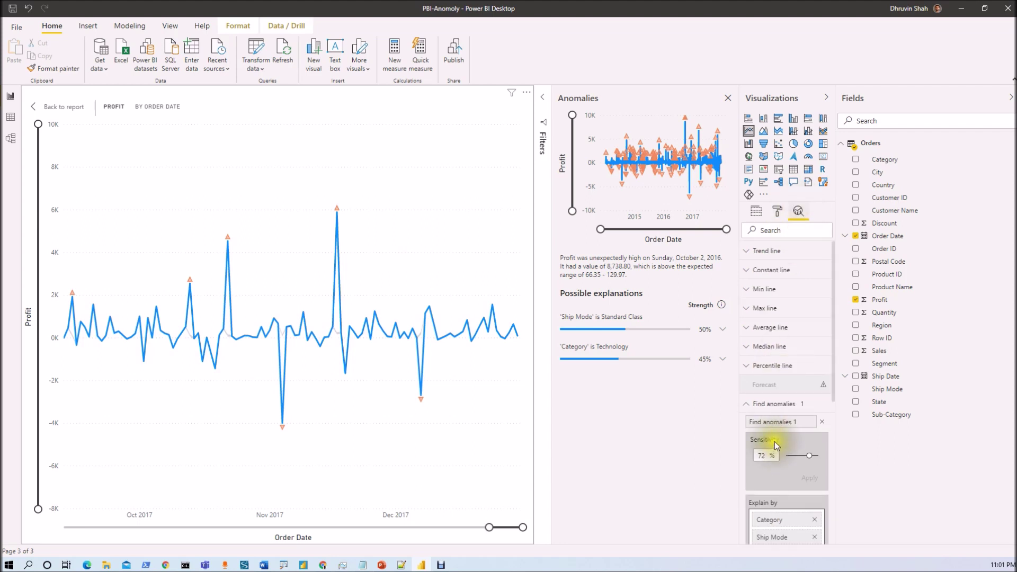
scroll(774, 441, "down", 5)
scroll(776, 445, "down", 2)
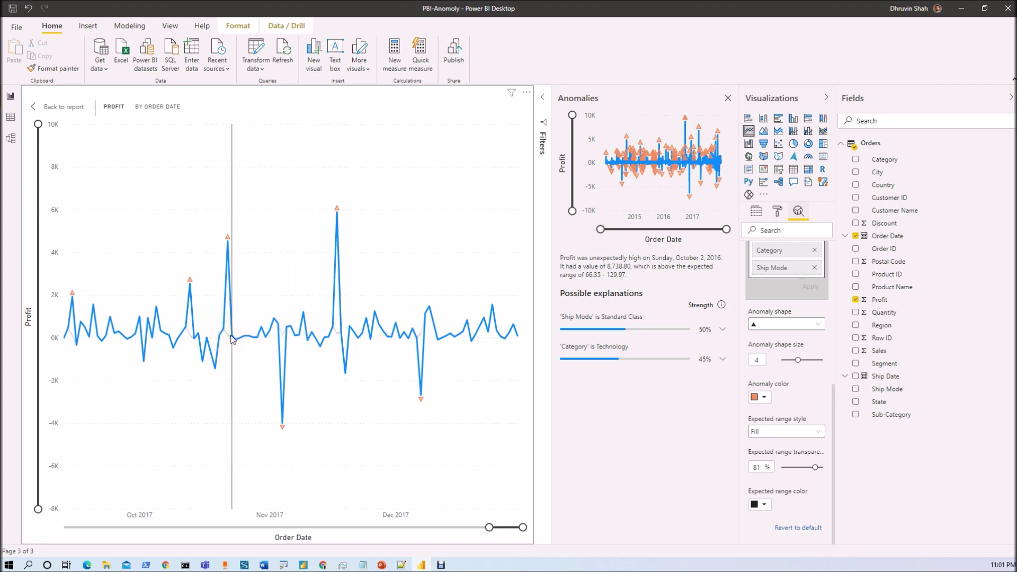
mouse_move(231, 339)
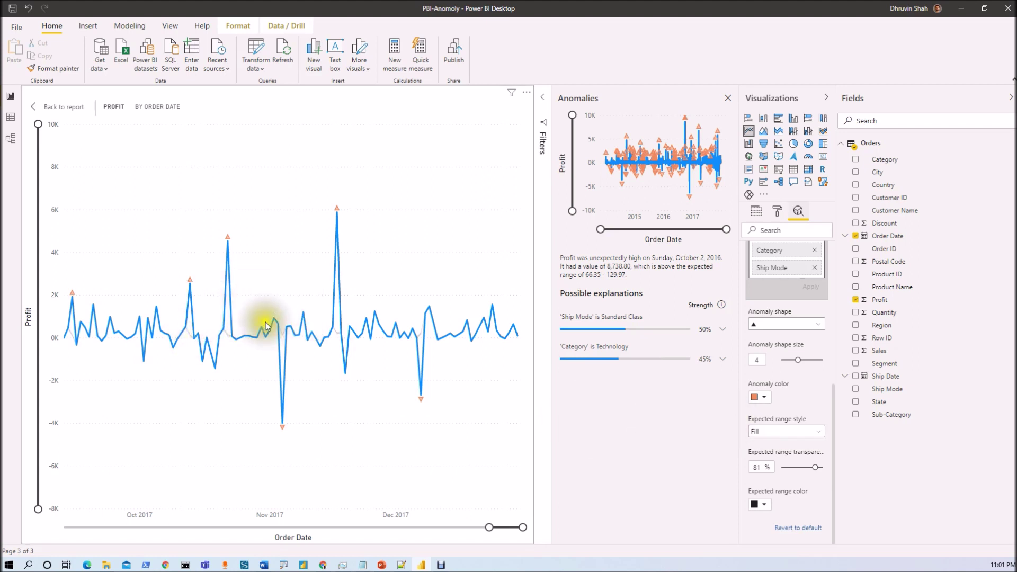
mouse_move(335, 334)
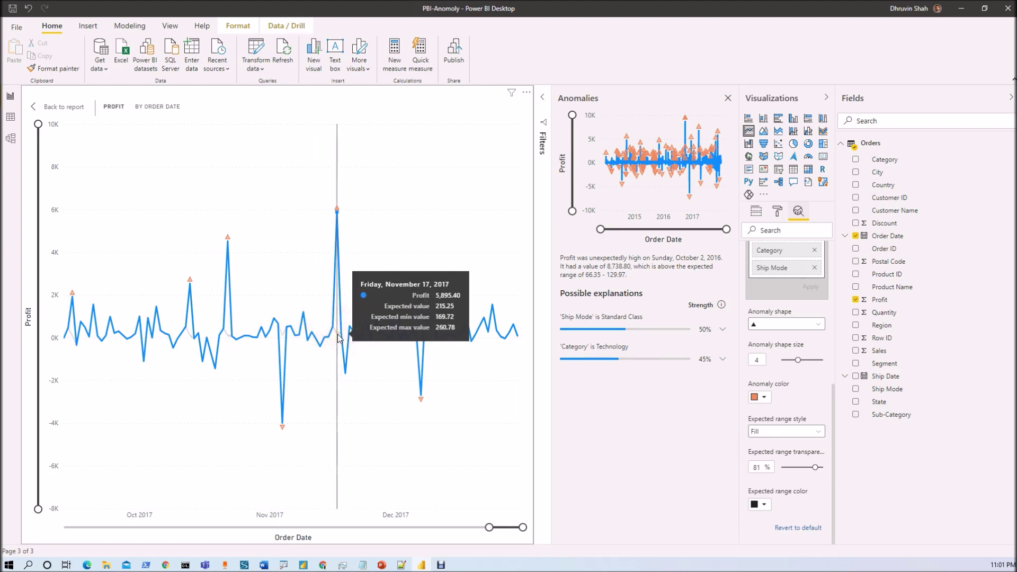
left_click(774, 431)
left_click(771, 455)
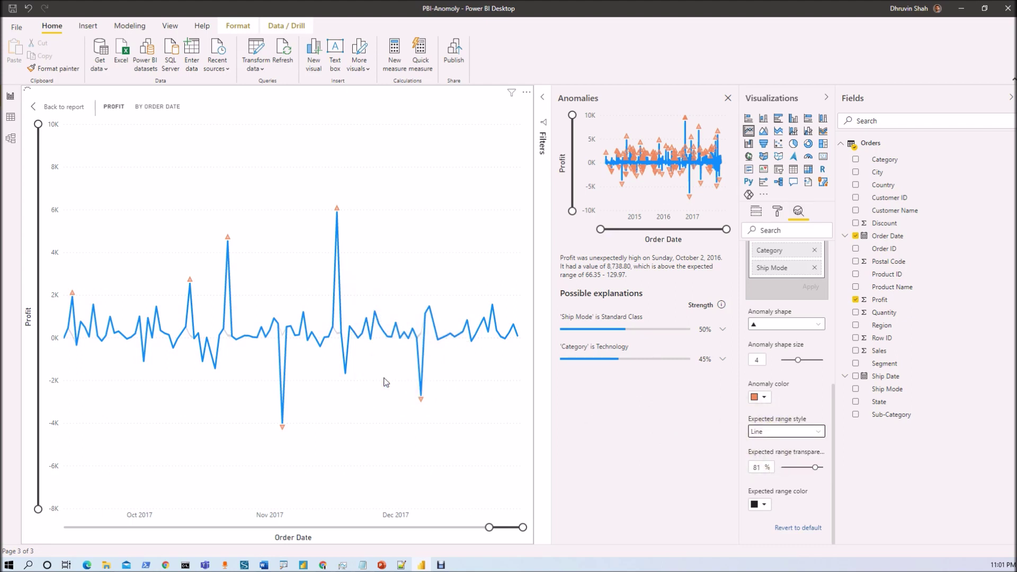
- Examine the expected range line and values at November 17, October 22 and October 12, 2017
left_click(337, 337)
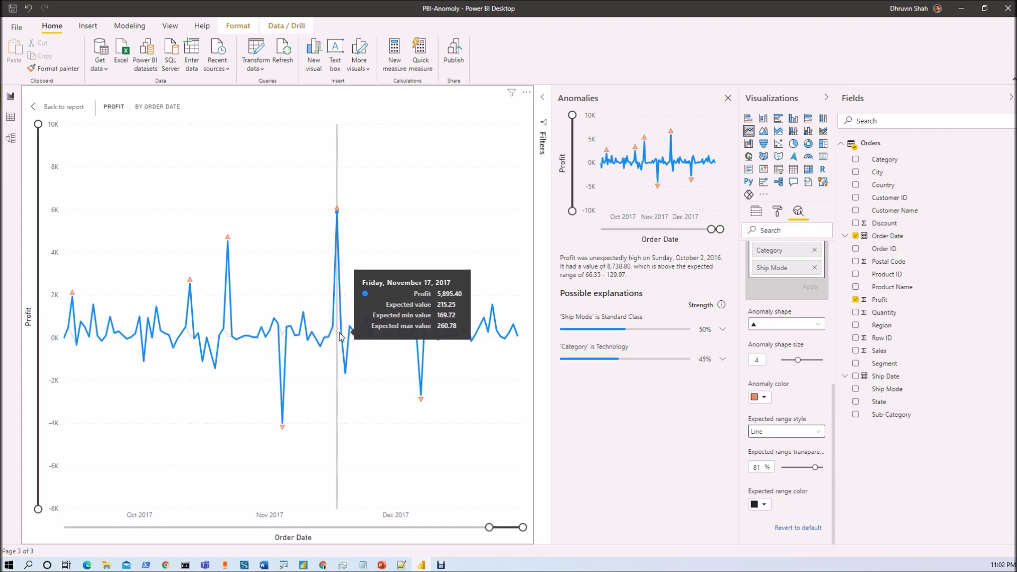
left_click(339, 336)
left_click(224, 329)
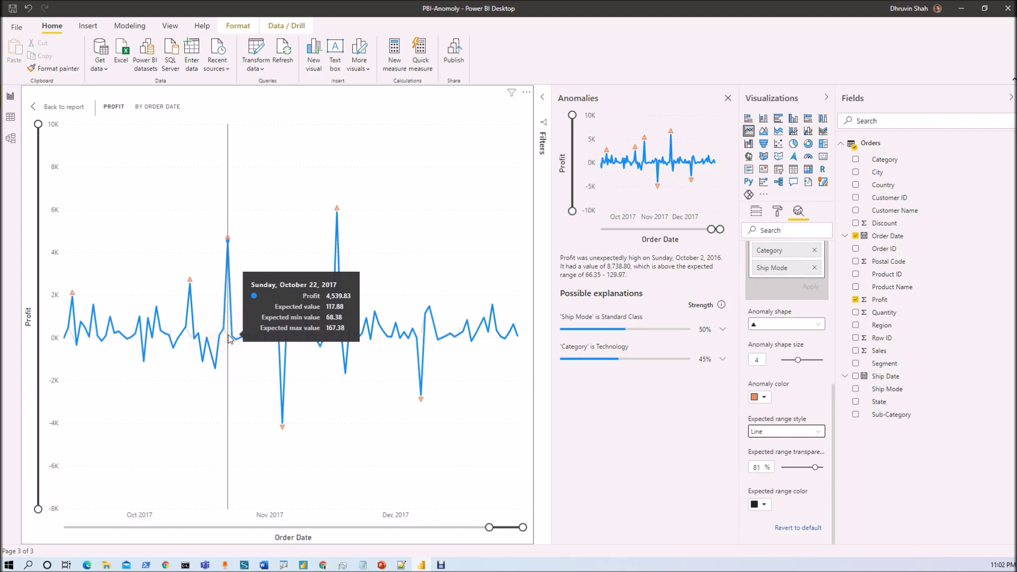
left_click(228, 338)
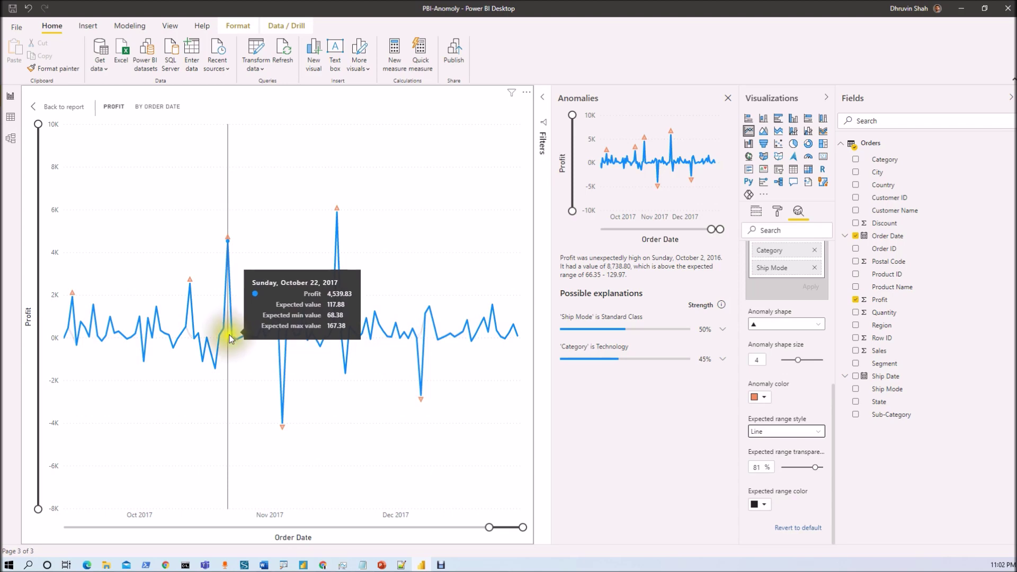
left_click(186, 335)
left_click(189, 338)
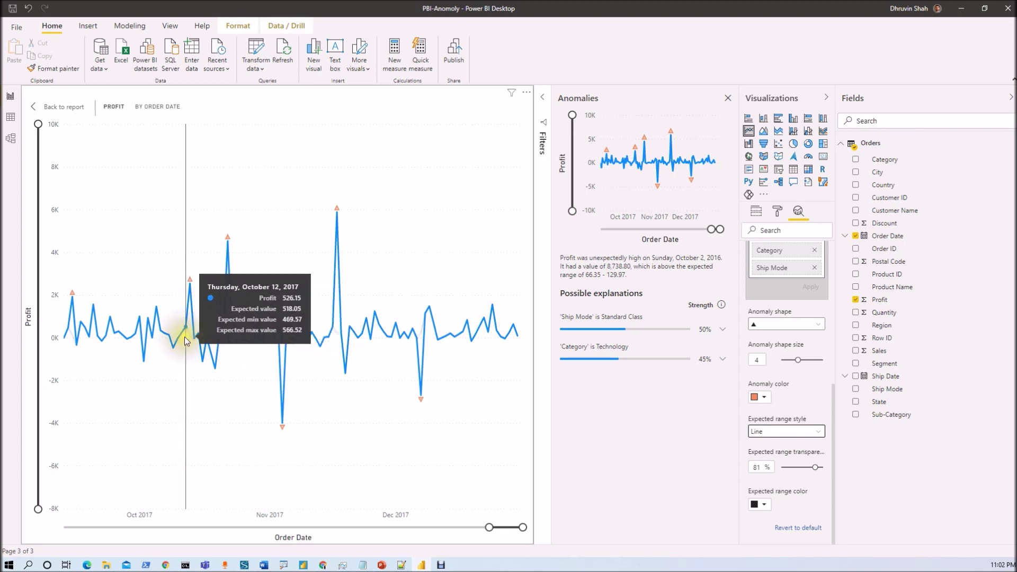
- Set the expected range transparency to 20% and its color to dark purple
left_click(787, 467)
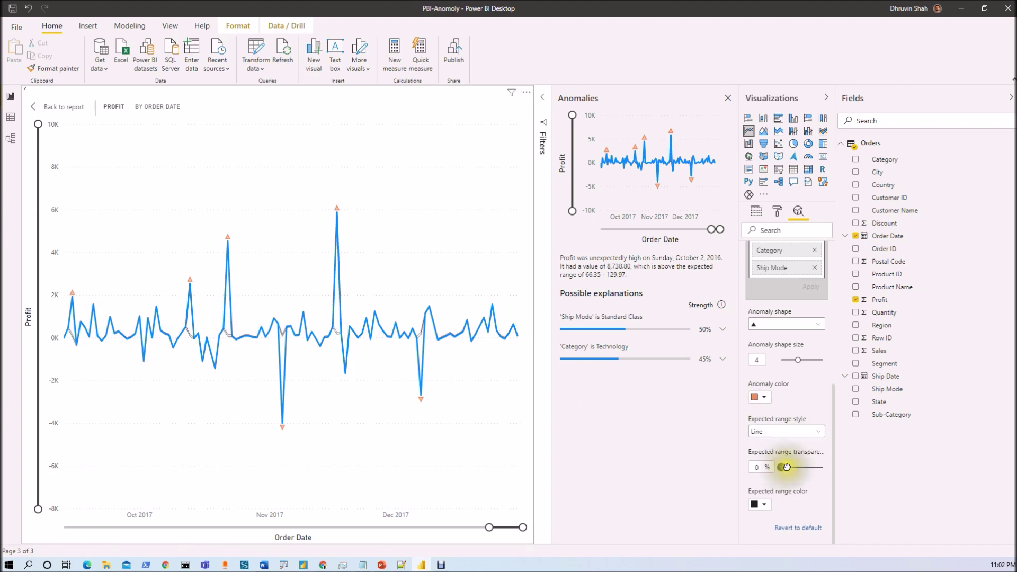
left_click(786, 473)
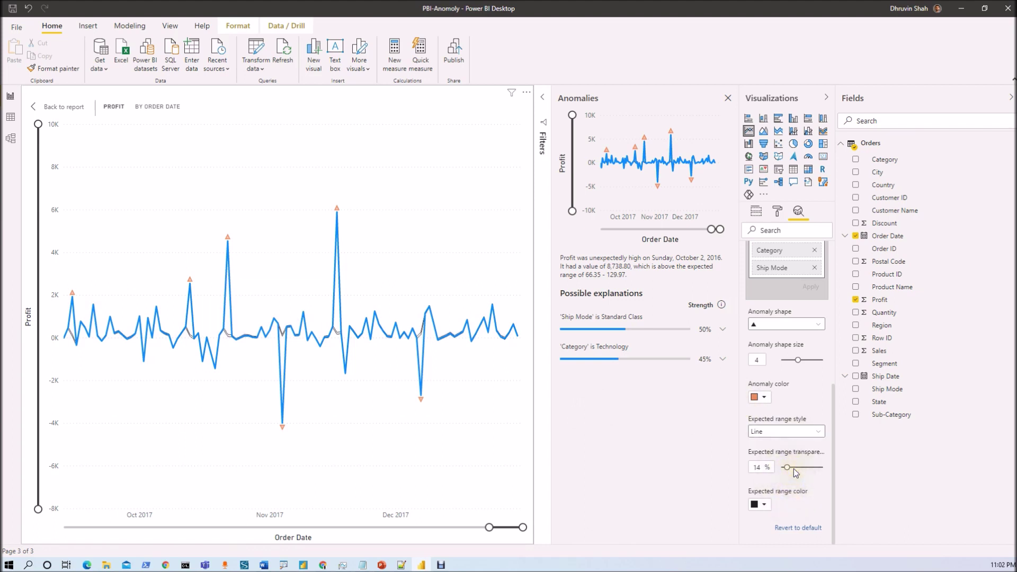
left_click(789, 467)
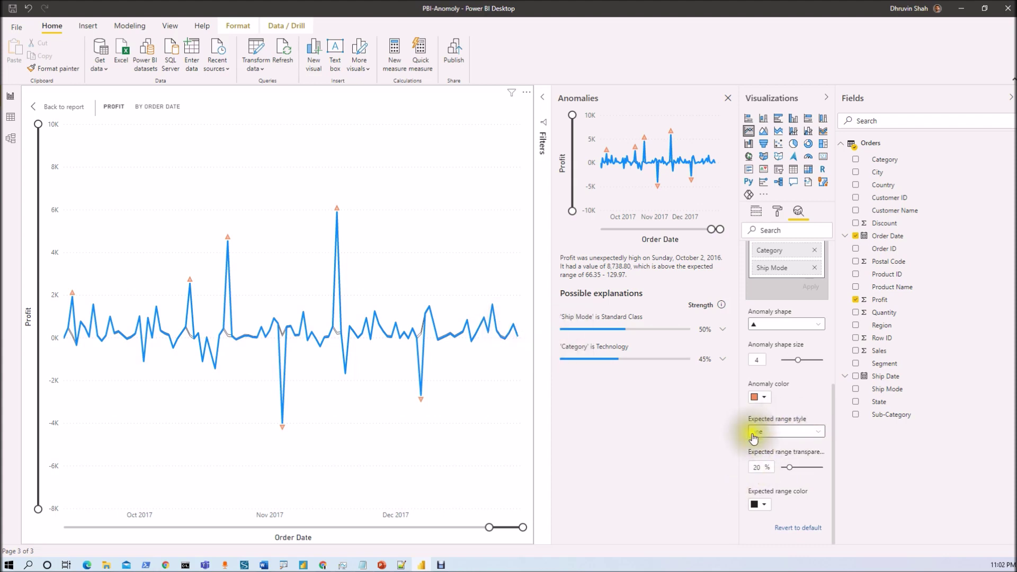
left_click(757, 503)
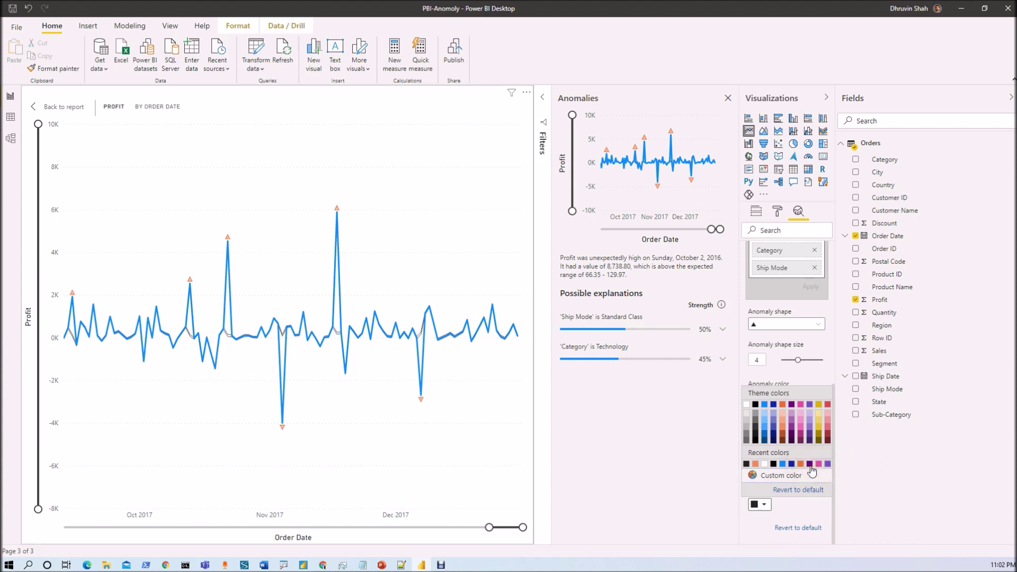
left_click(810, 464)
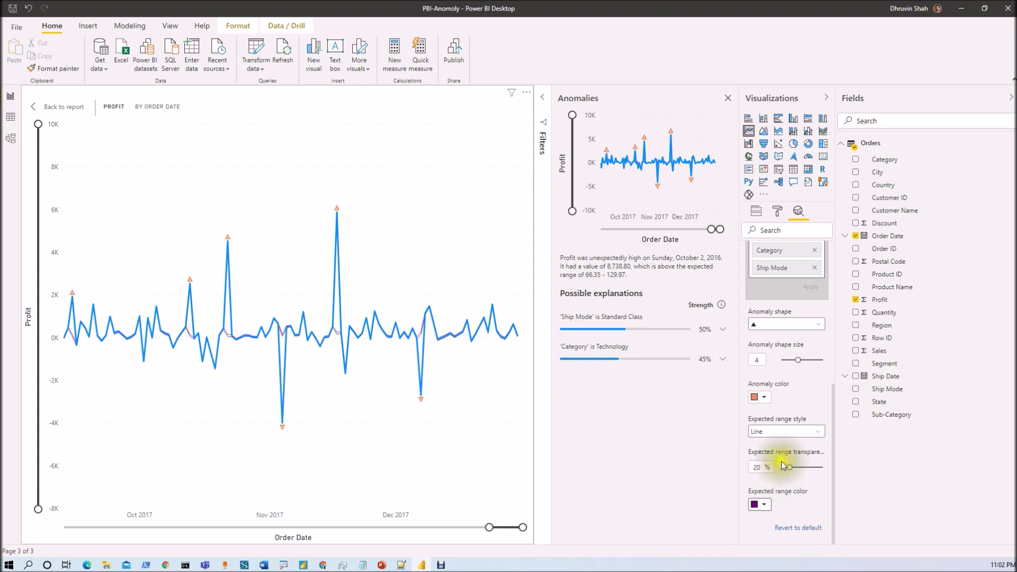
- Try the None style for the expected range and set the style back to Fill
left_click(798, 438)
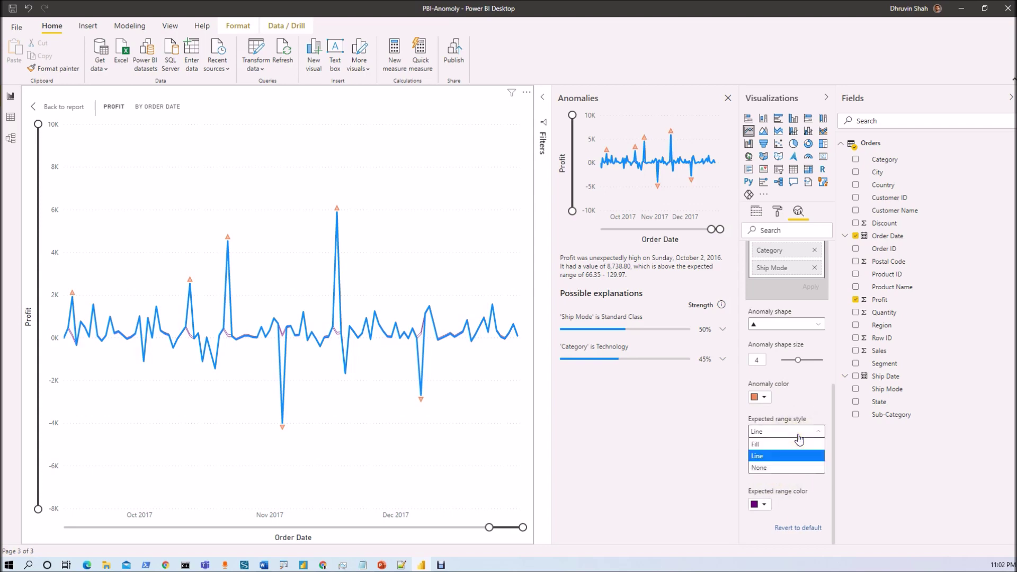
left_click(778, 468)
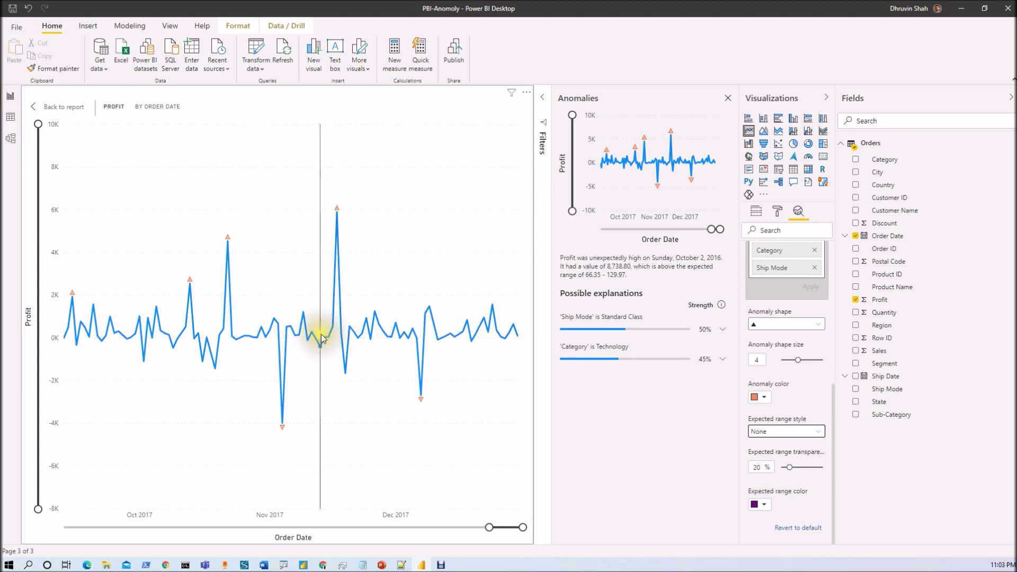
left_click(788, 431)
left_click(774, 443)
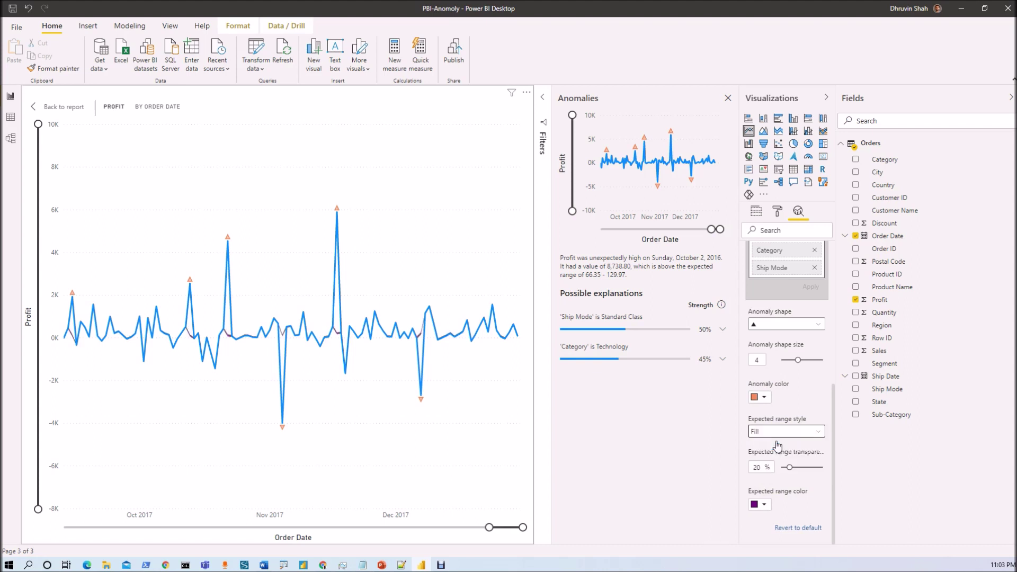
- Examine the filled expected range at October 22, 2017 and review the chart's anomaly detection settings
mouse_move(229, 339)
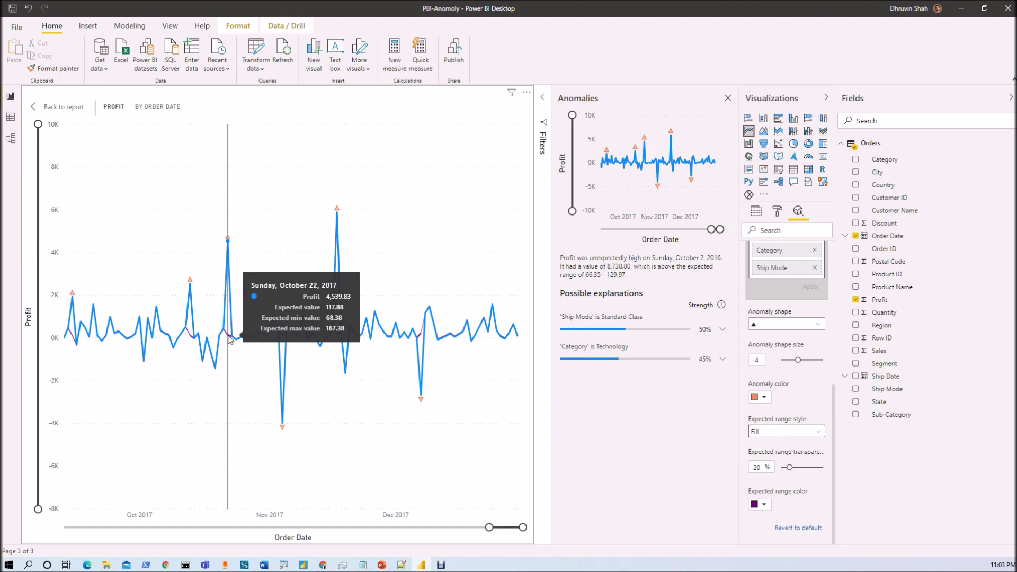
scroll(789, 424, "up", 3)
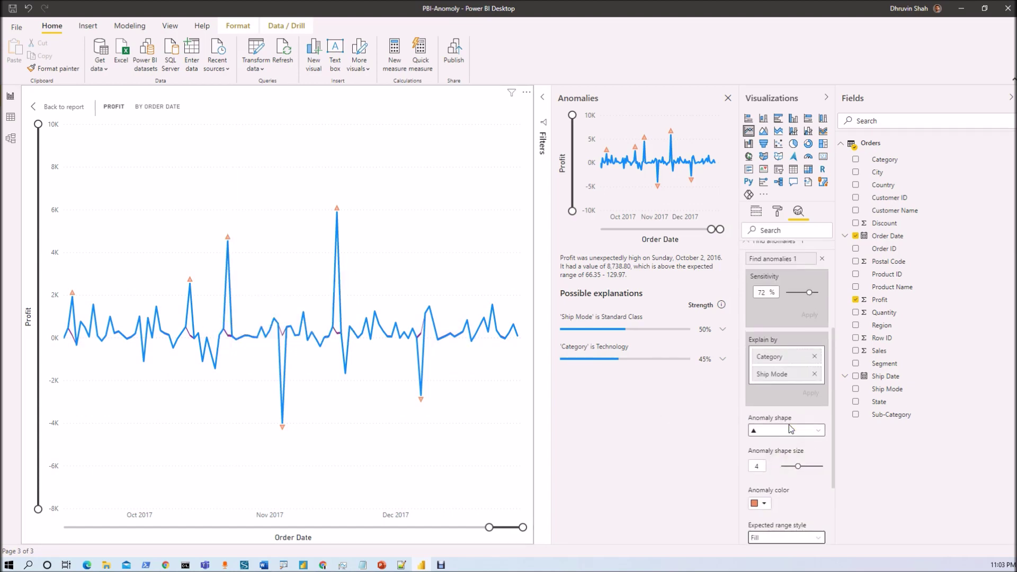
scroll(790, 428, "up", 2)
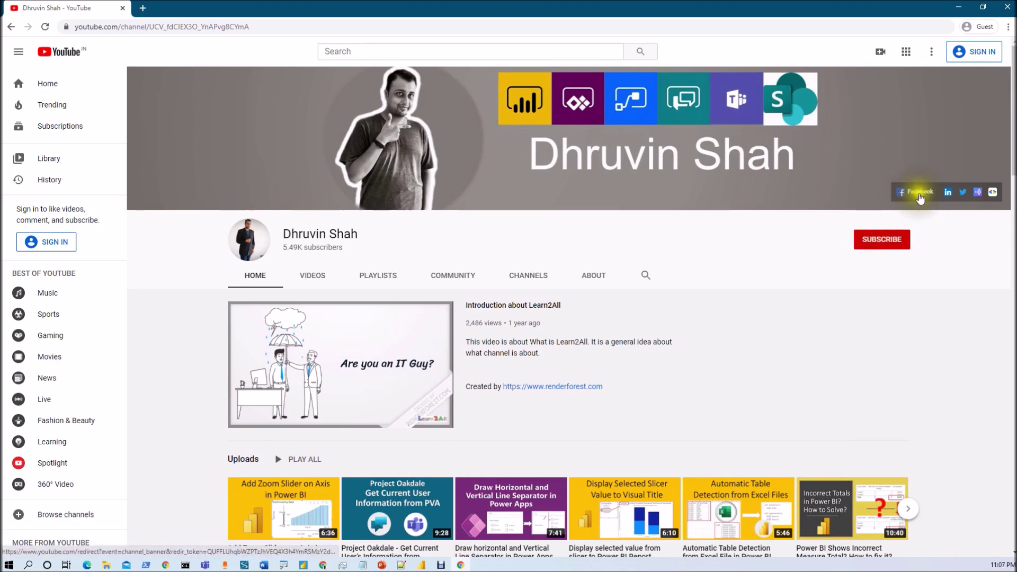
- Open the Learn2ALL group sign-up form and the Power Platform Show podcast from the YouTube channel banner, returning to the channel after each
left_click(987, 195)
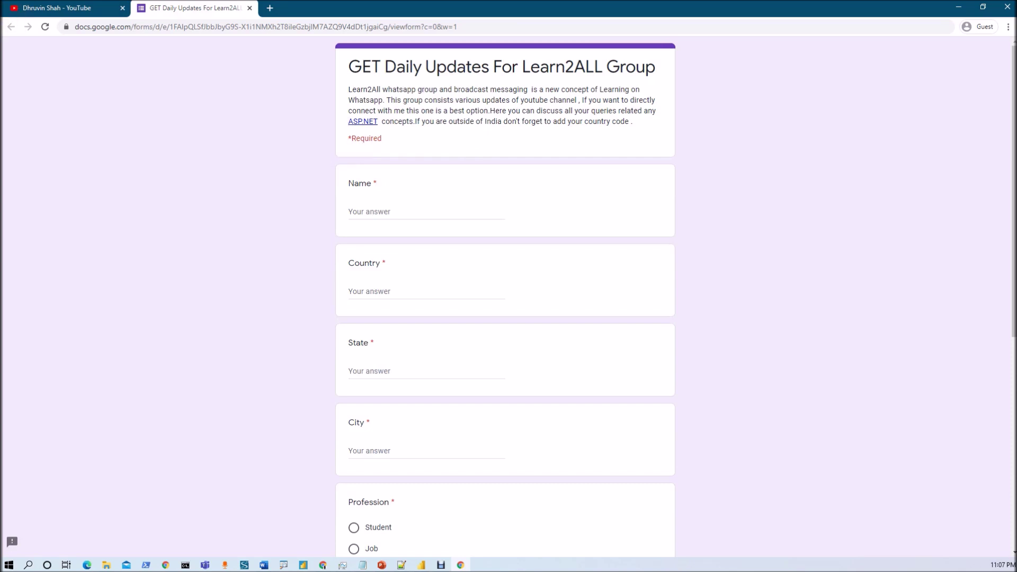
left_click(71, 8)
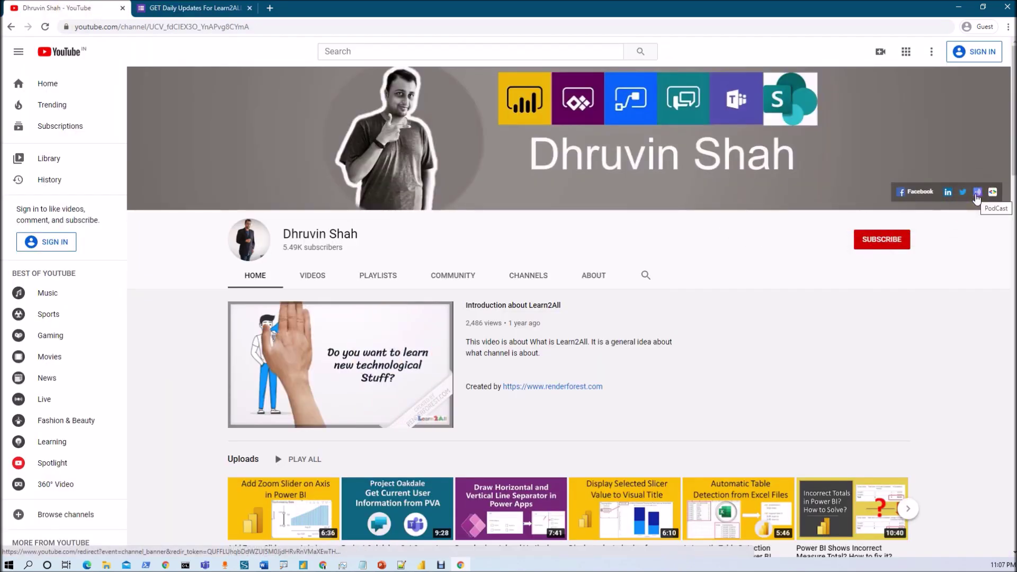
left_click(977, 194)
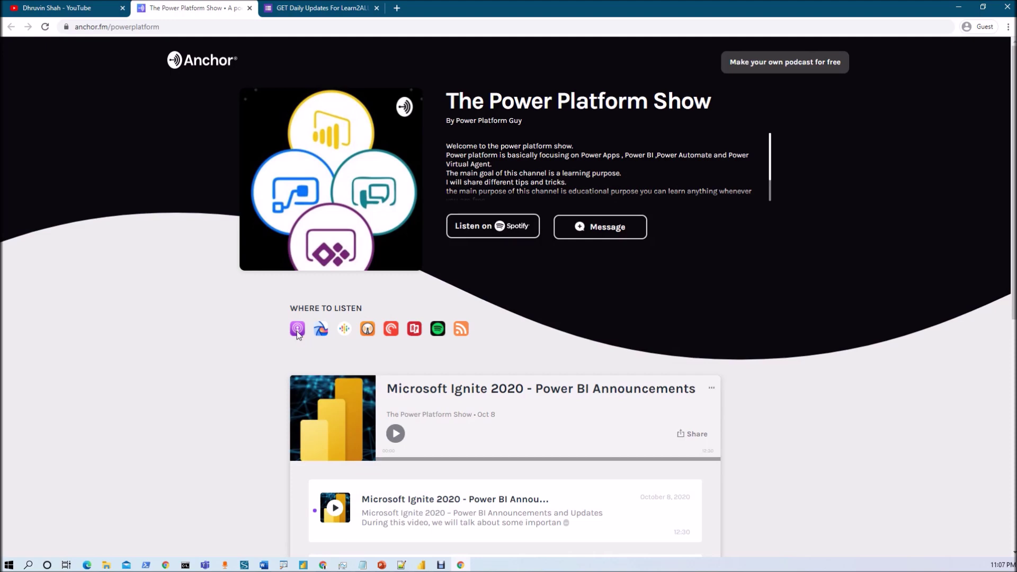
left_click(69, 8)
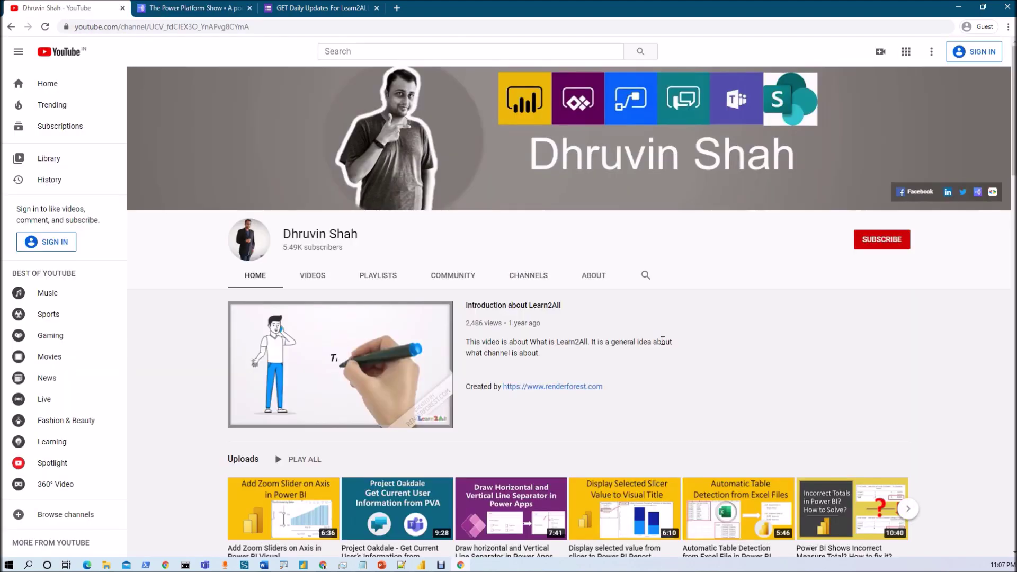